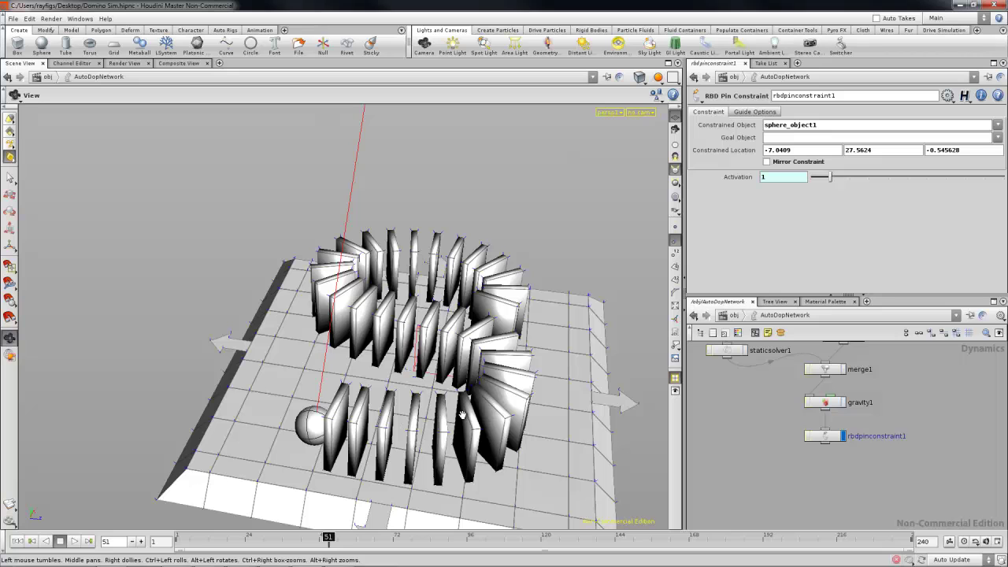
- Examine the curved domino row, the sphere and the nodes of the dynamics network
drag(499, 302, 410, 323)
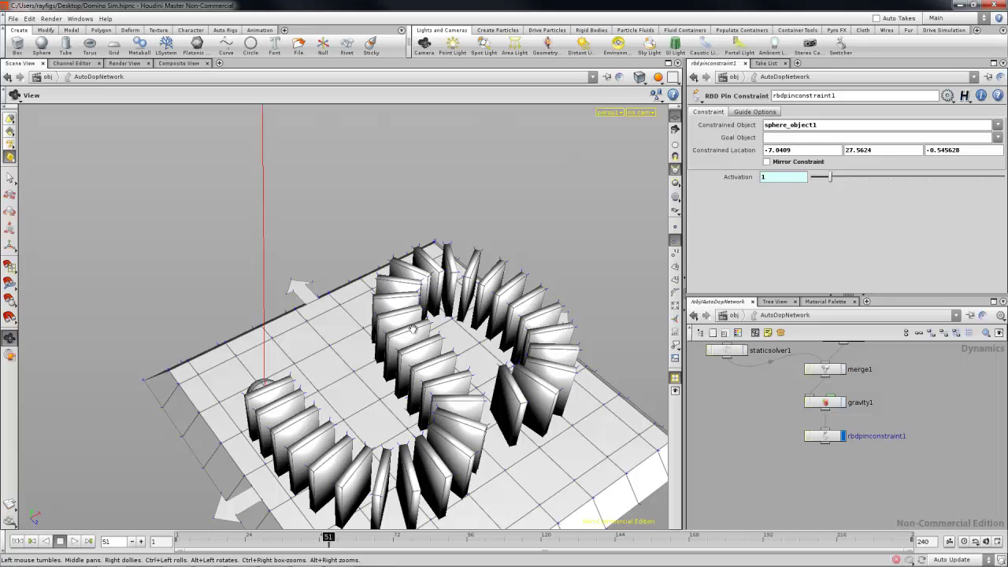
drag(411, 329, 284, 368)
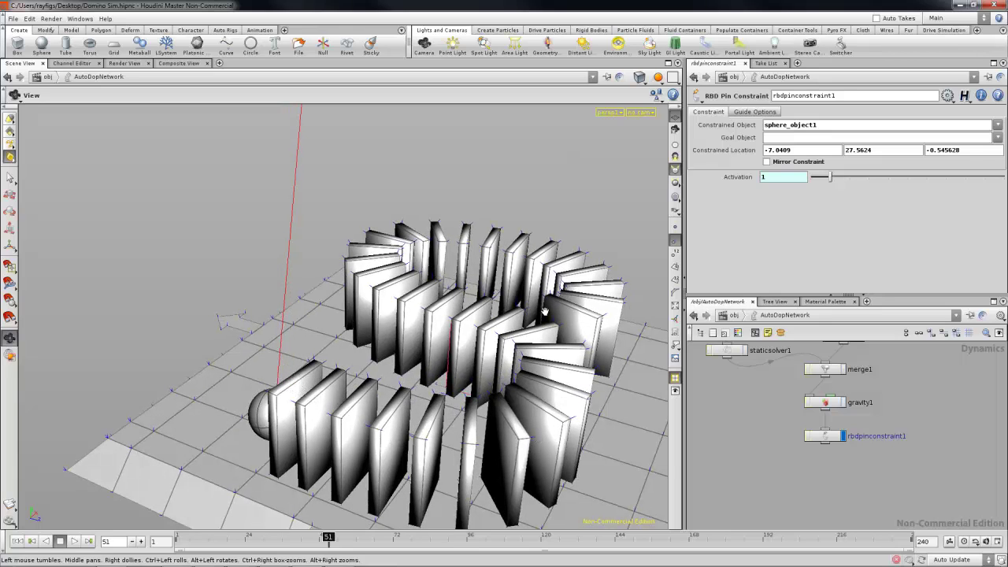
drag(439, 302, 551, 346)
scroll(768, 481, up, 5)
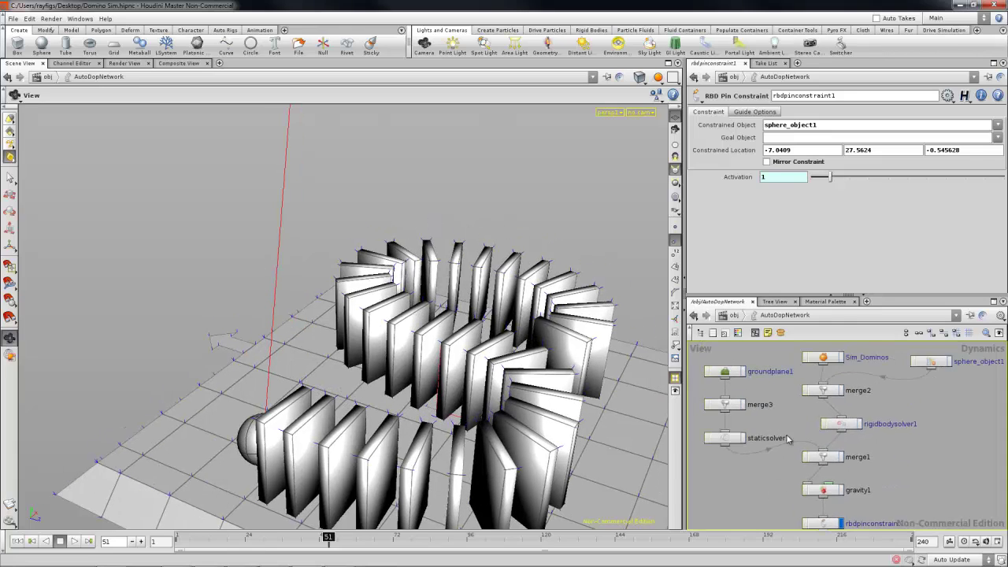
- Go up to the scene level and review the Sim_Dominos and AutoDopNetwork objects
key(u)
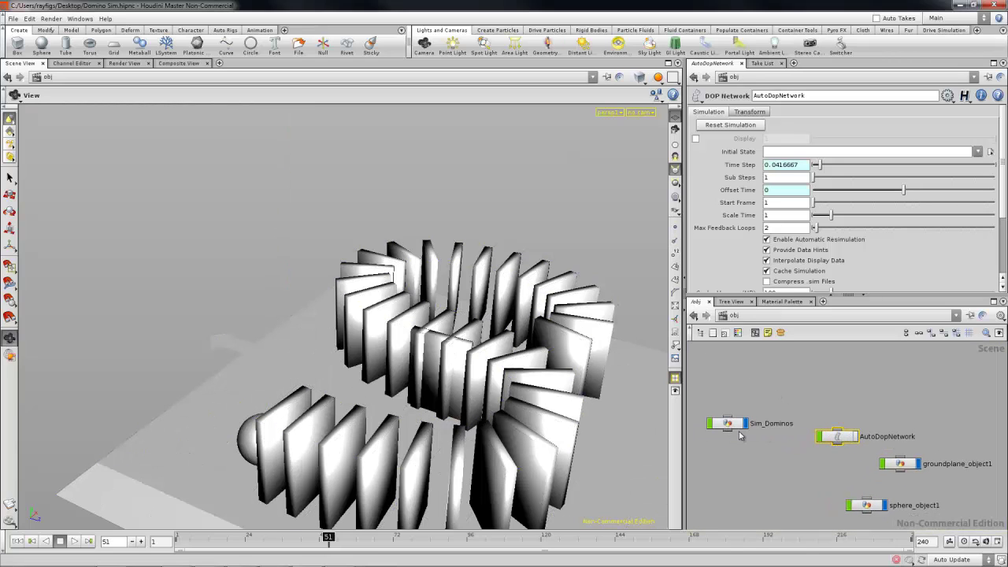
drag(729, 423, 744, 423)
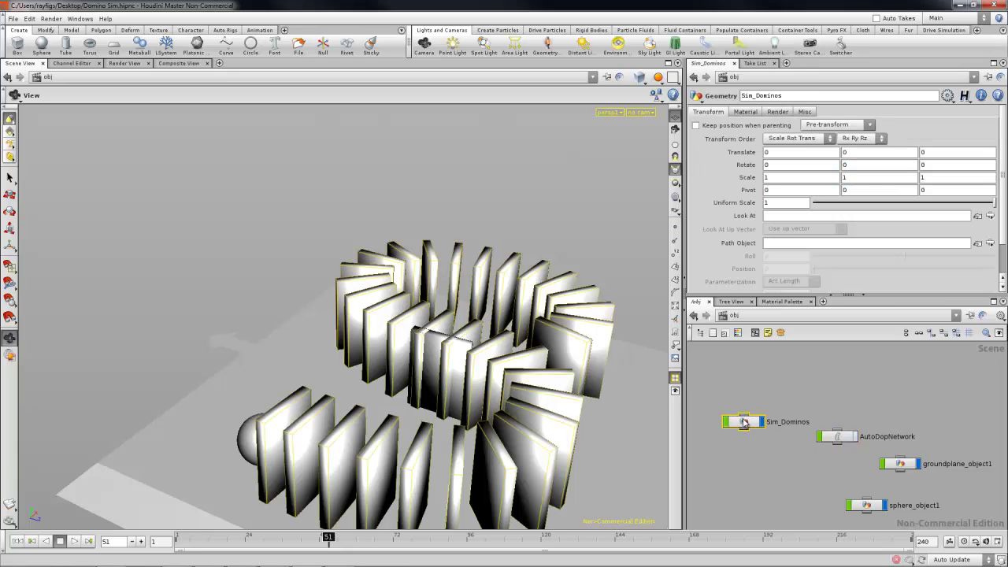
drag(812, 420, 809, 409)
drag(732, 417, 725, 422)
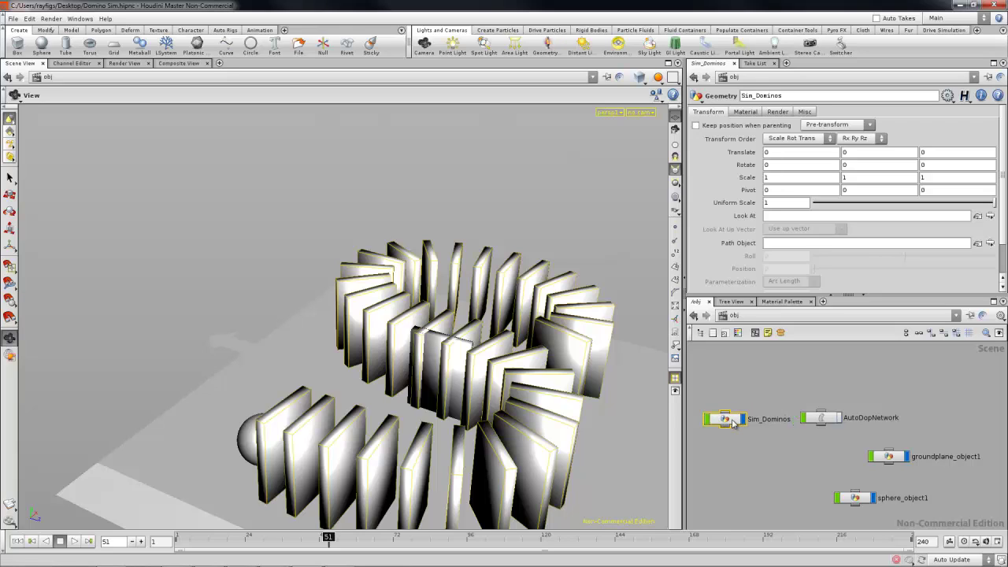
mouse_move(761, 435)
middle_down()
mouse_move(825, 454)
mouse_move(784, 437)
mouse_move(805, 438)
mouse_move(752, 440)
middle_up()
click(734, 440)
click(862, 437)
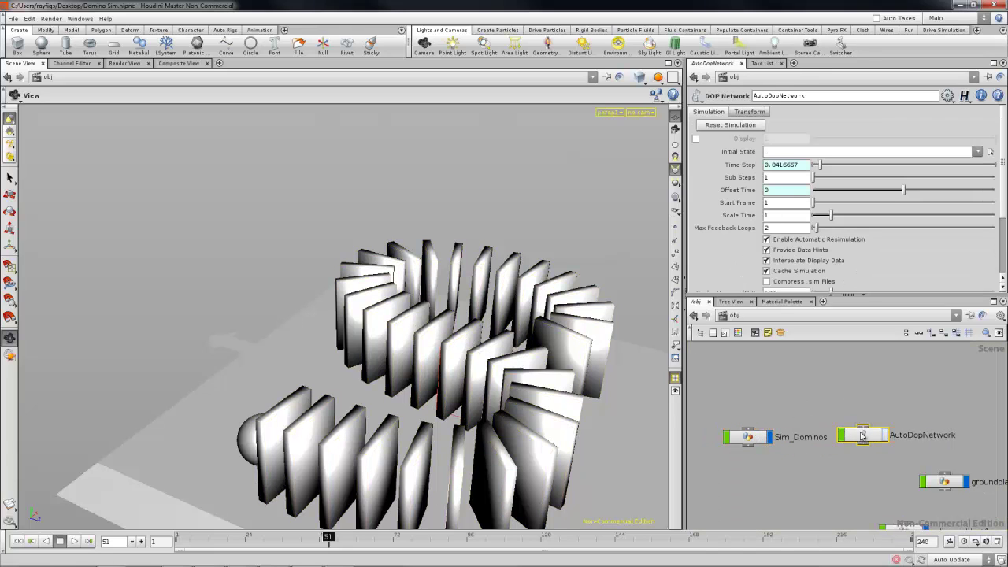
- Enter AutoDopNetwork and inspect the dominoes, the pinned sphere and the solver nodes from several angles
double_click(862, 436)
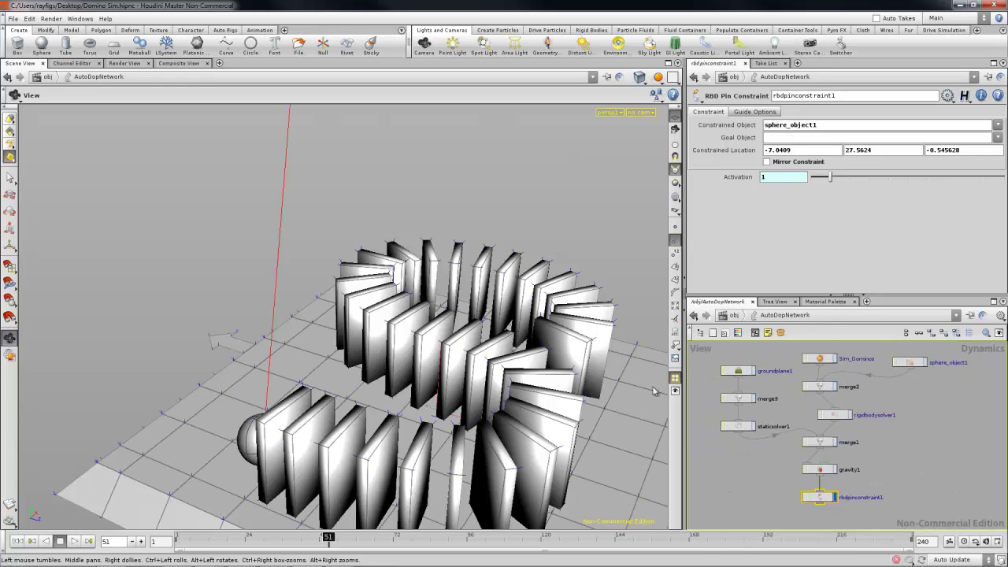
drag(490, 334, 402, 376)
scroll(824, 414, up, 3)
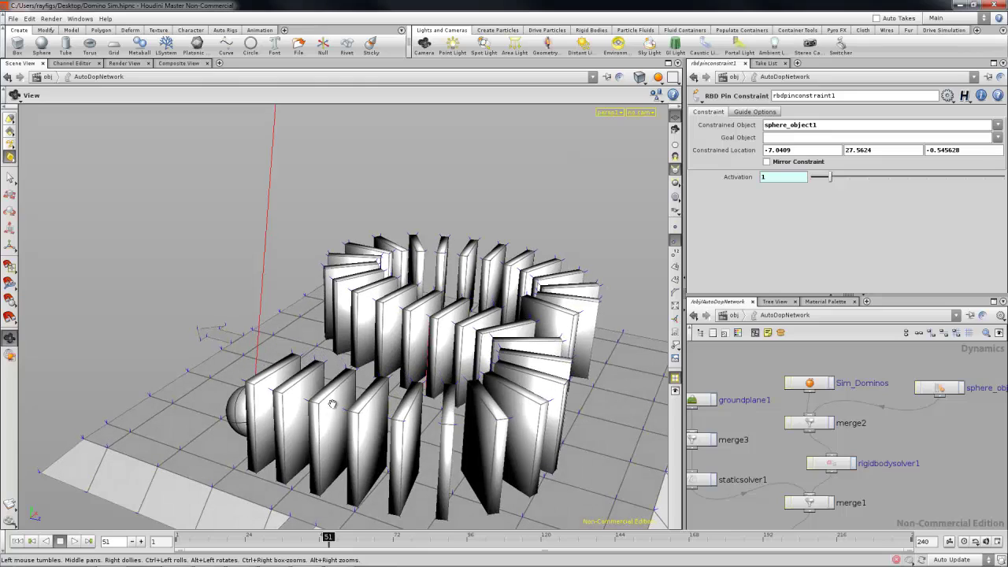
drag(335, 363, 316, 356)
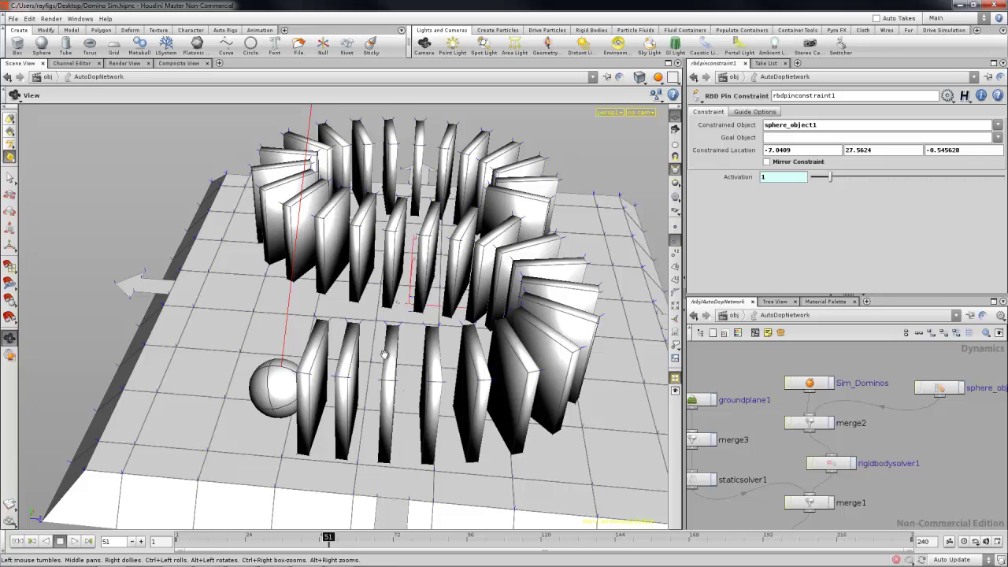
drag(385, 354, 378, 346)
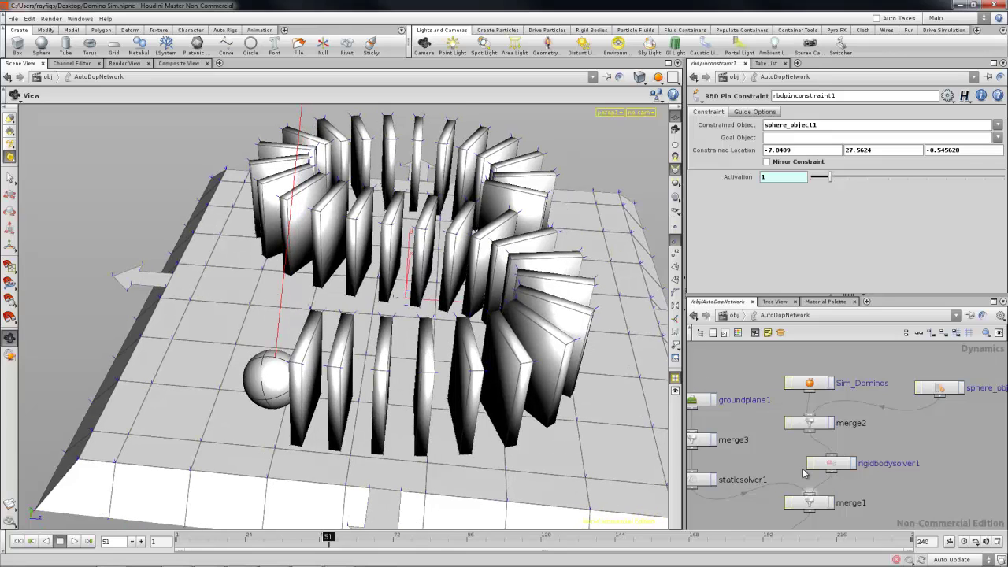
drag(414, 309, 518, 367)
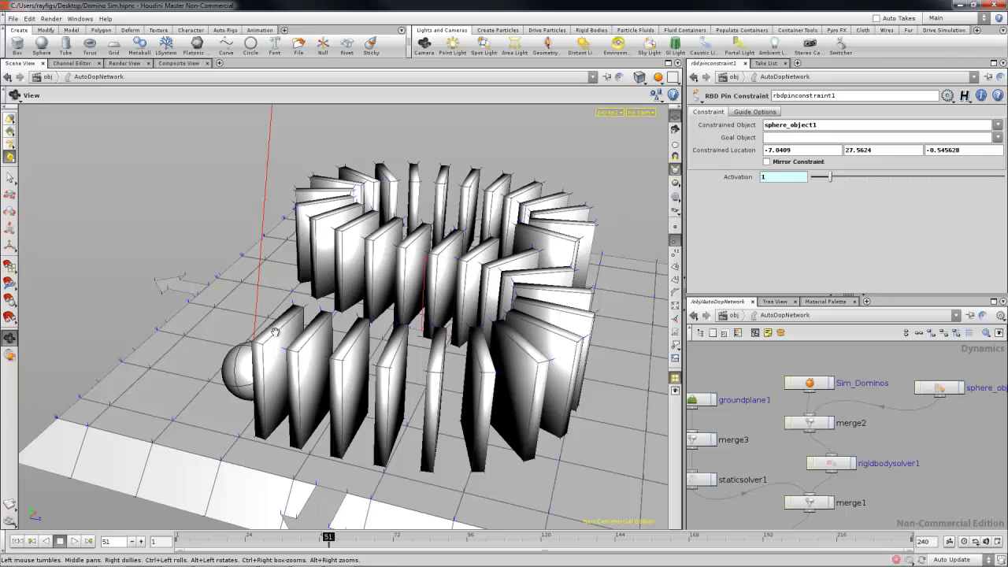
drag(285, 358, 363, 368)
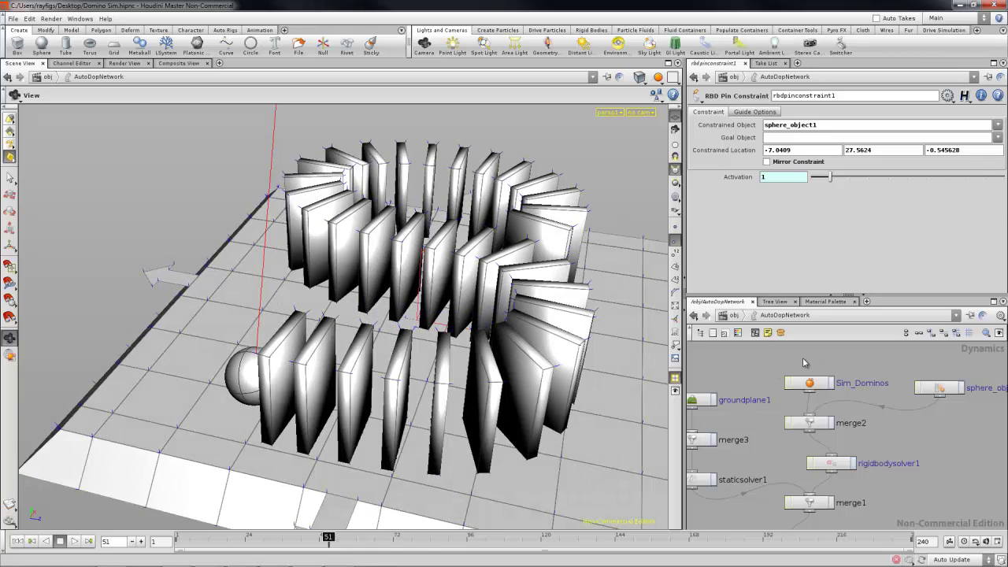
- Open the Sim_Dominos network and examine the dopimport1 node's object mask and the nodes feeding into it
key(u)
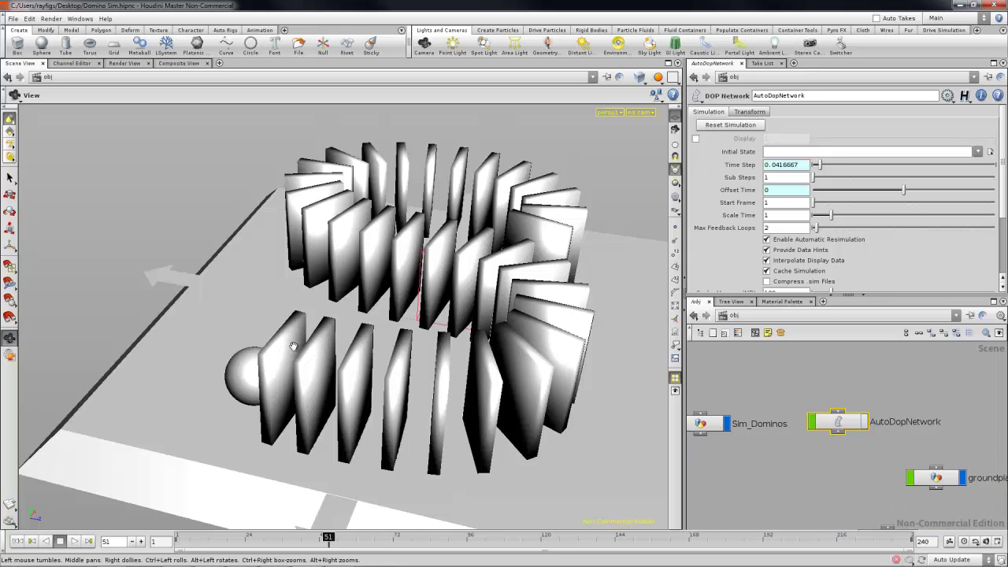
middle_drag(765, 447, 800, 456)
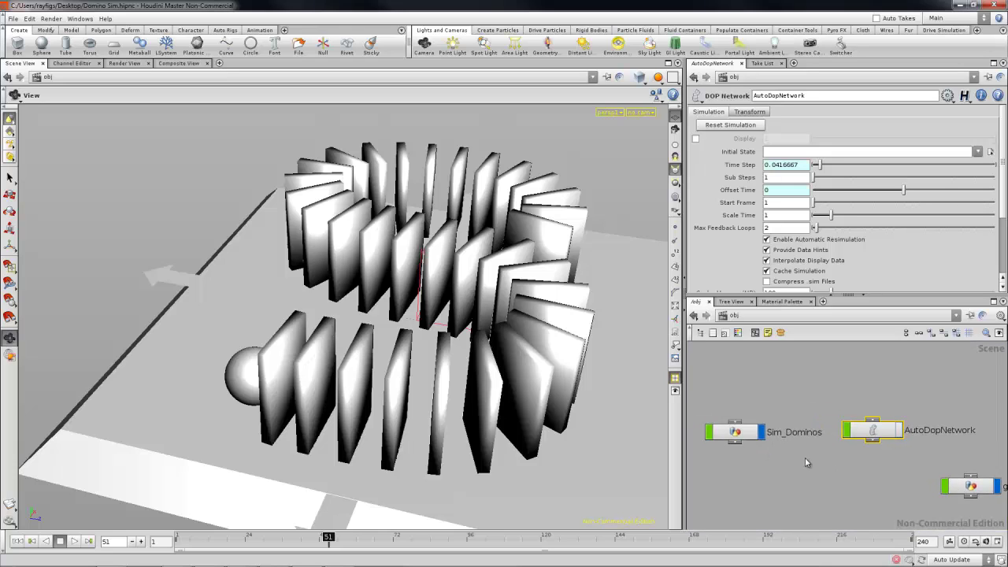
middle_drag(904, 470, 883, 417)
double_click(707, 397)
middle_drag(843, 456, 829, 400)
middle_drag(767, 521, 799, 452)
scroll(800, 447, up, 3)
drag(809, 407, 822, 431)
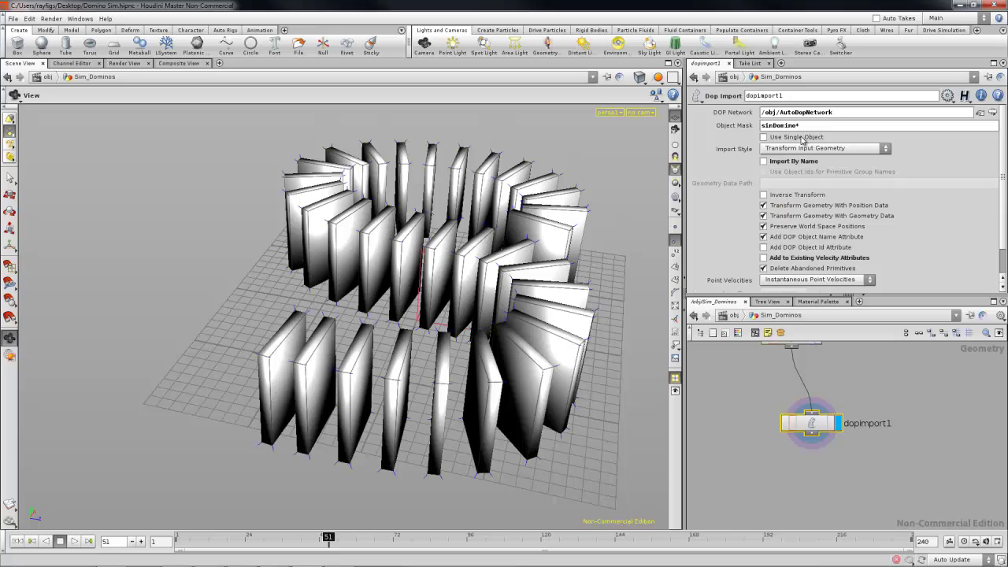
drag(806, 126, 757, 122)
middle_drag(851, 376, 857, 443)
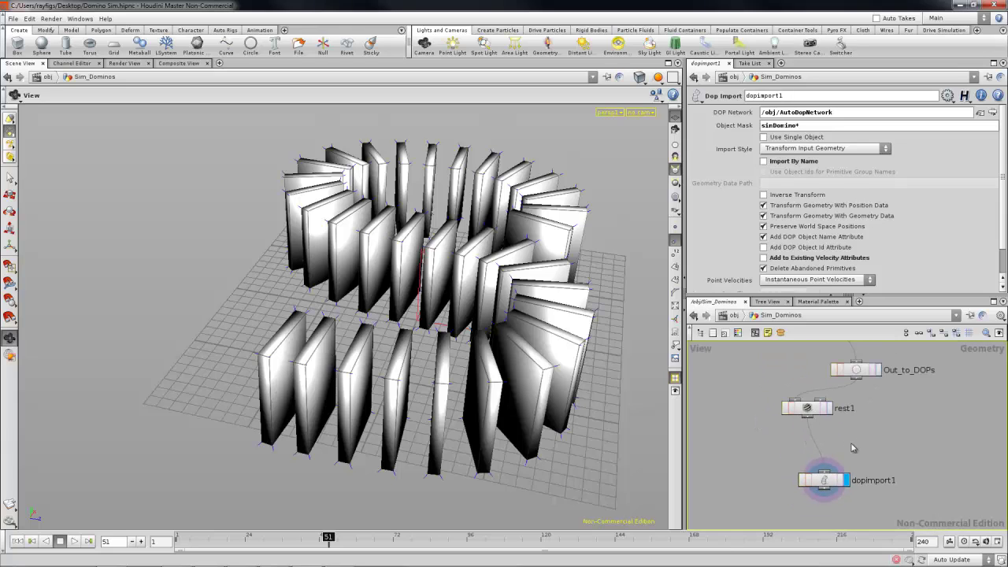
scroll(839, 411, down, 2)
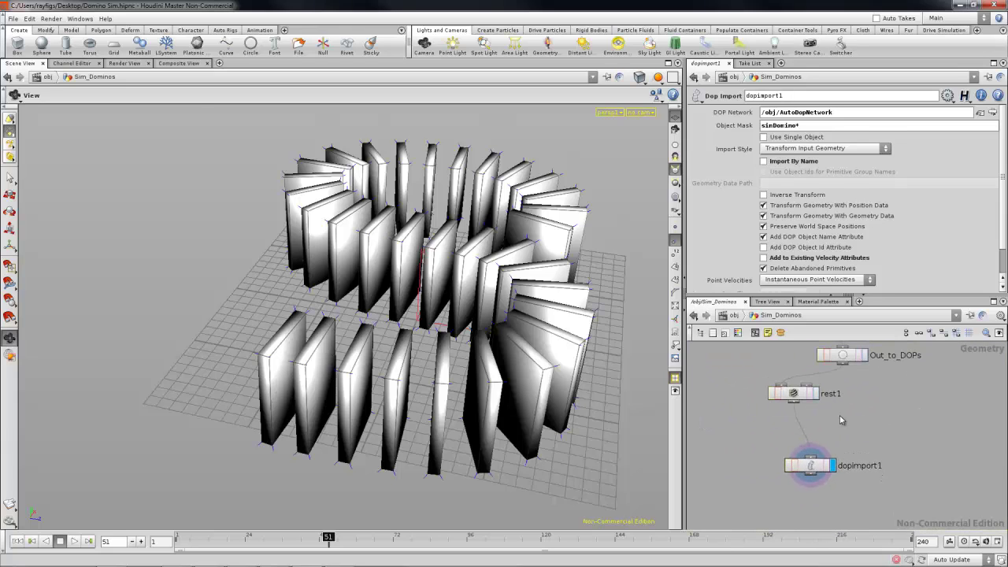
- Create a new Geometry object at the scene level and delete the default node inside it
key(u)
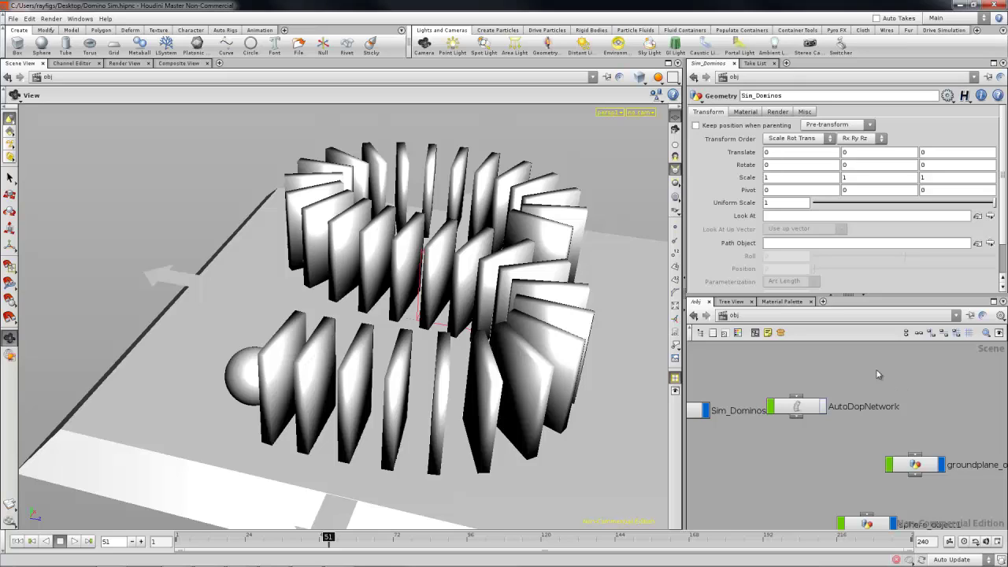
key(Tab)
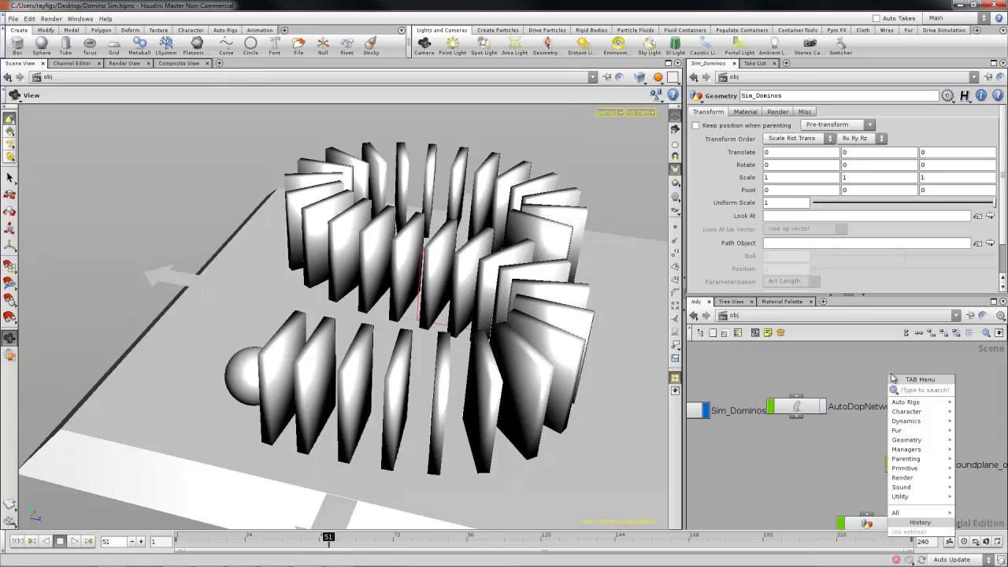
text(geo)
key(Return)
click(892, 375)
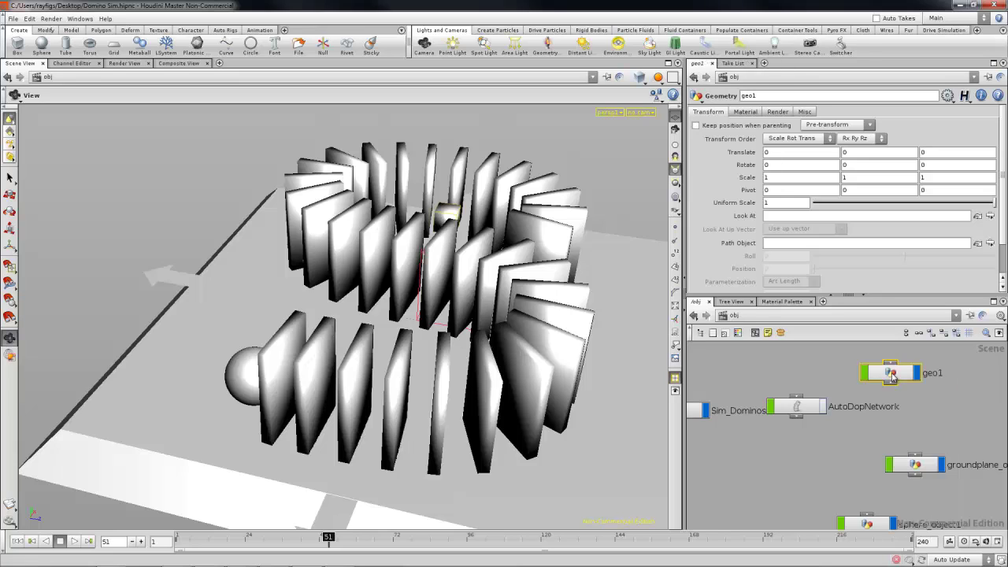
double_click(892, 375)
key(Delete)
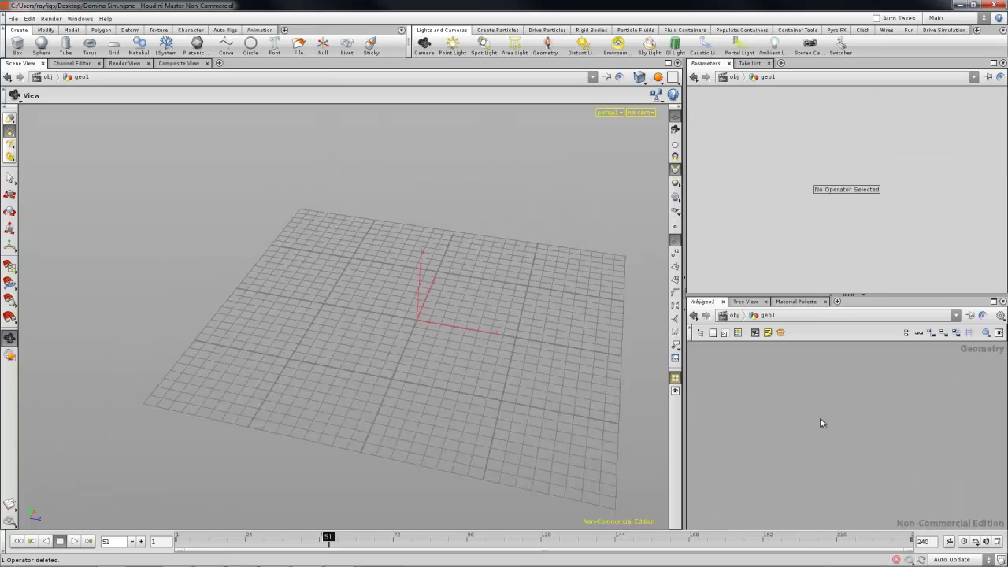
- Add an Object Merge node inside the empty geo1 network
key(Tab)
text(b)
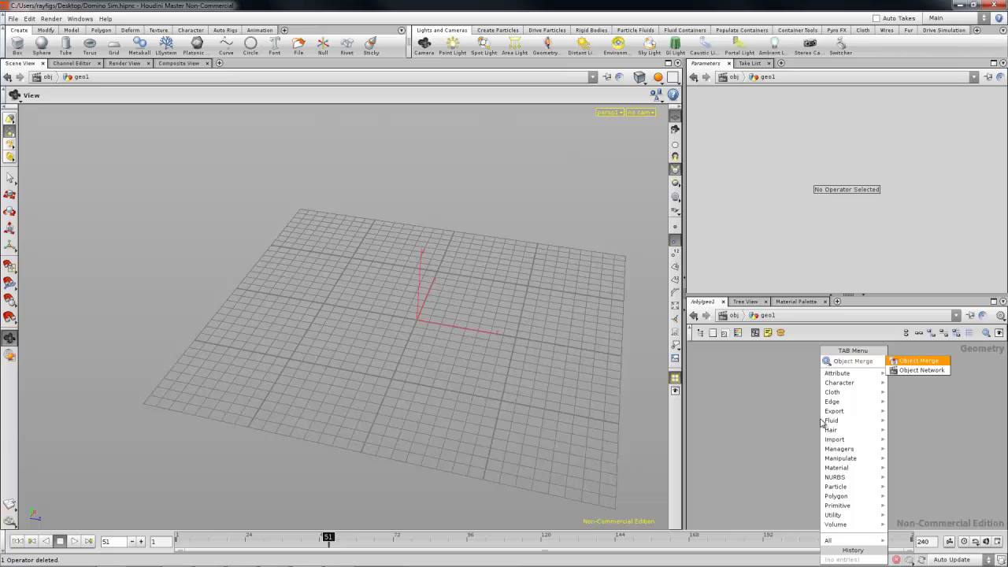
key(Return)
click(896, 409)
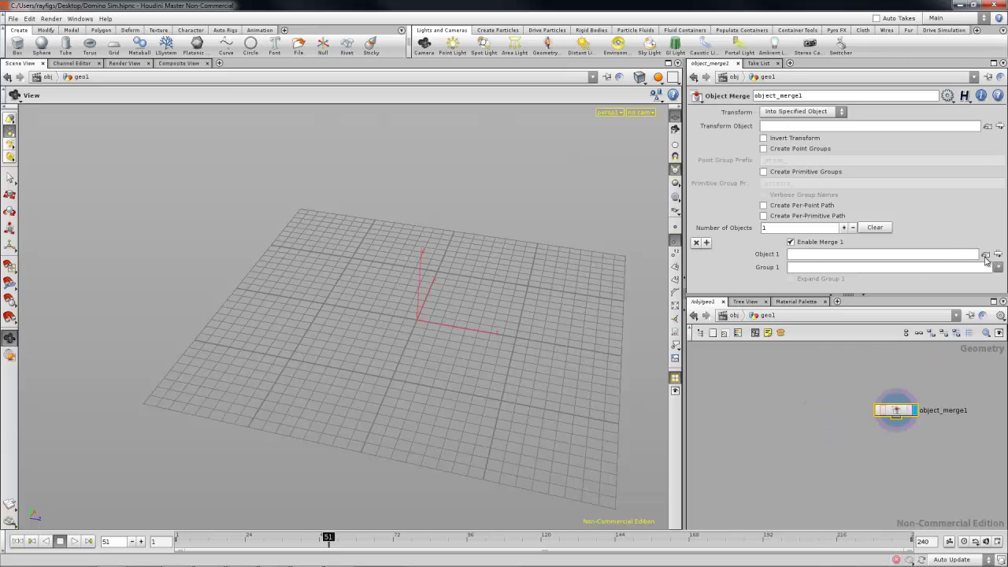
click(998, 255)
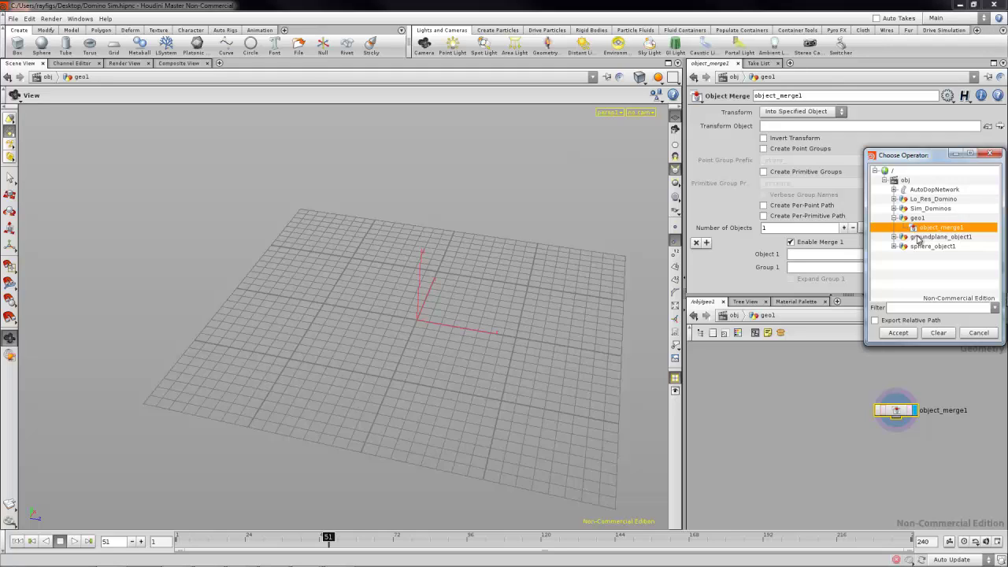
click(894, 209)
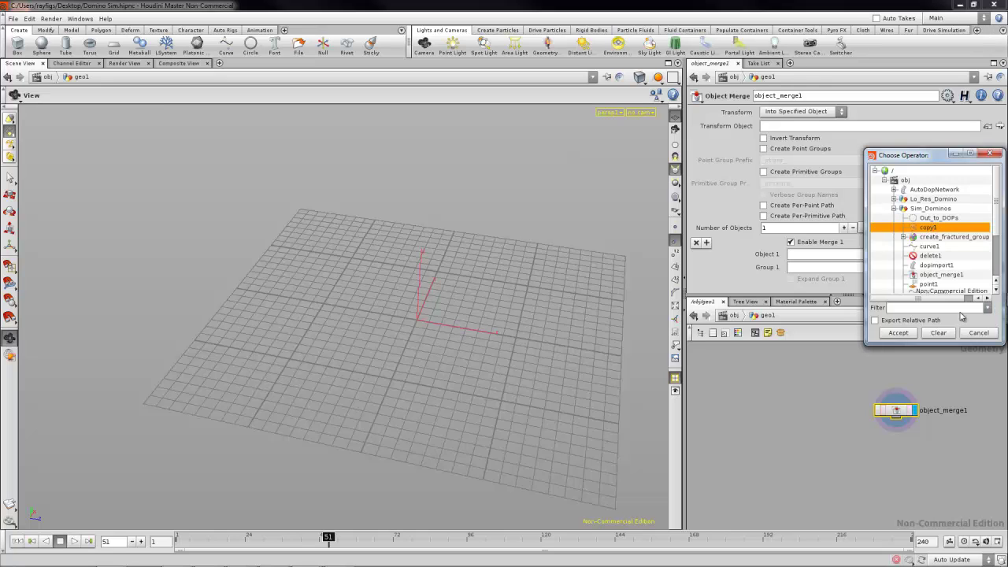
click(977, 333)
- Inside Sim_Dominos, insert a Null node on the wire between point1 and copy1
key(u)
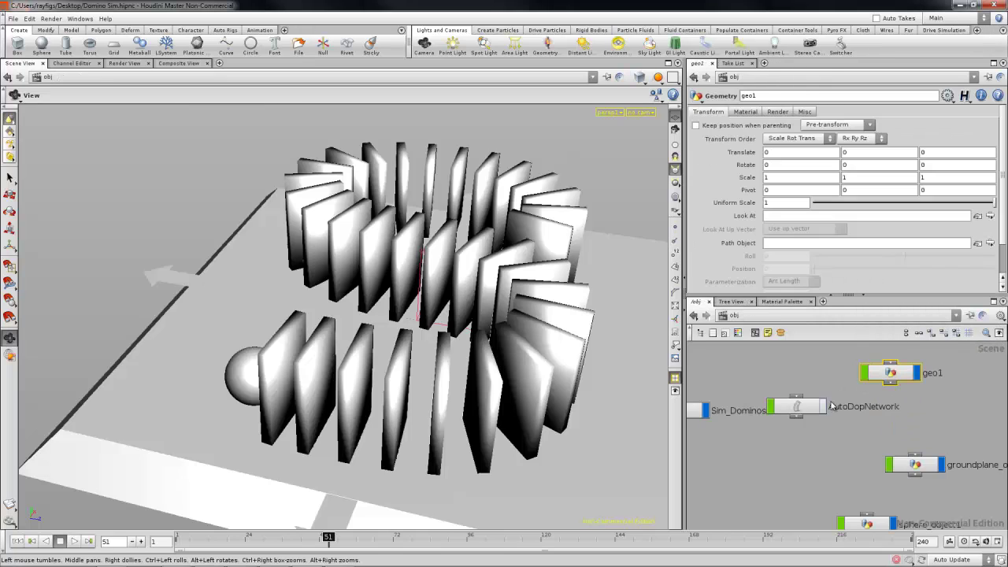
drag(744, 419, 743, 442)
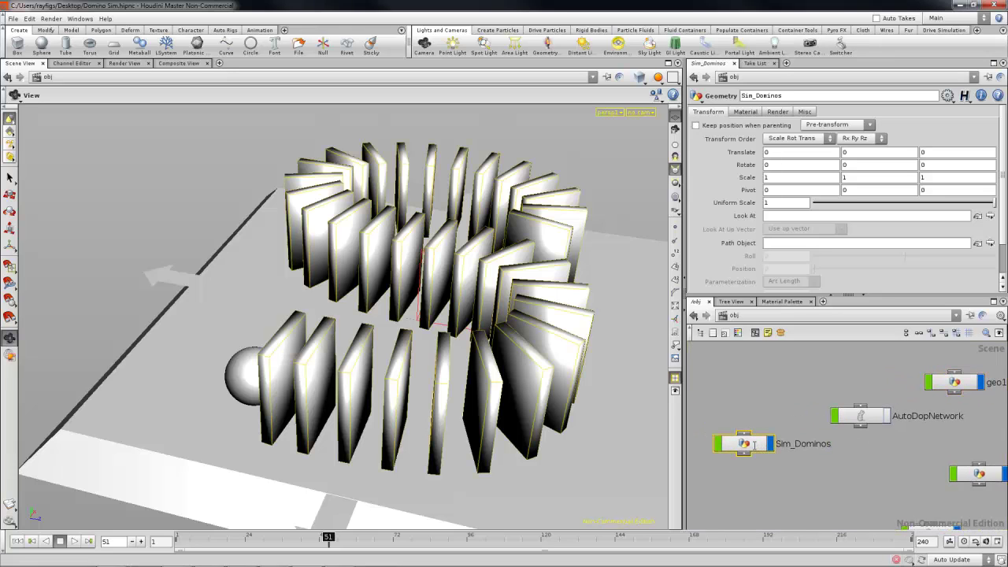
double_click(743, 443)
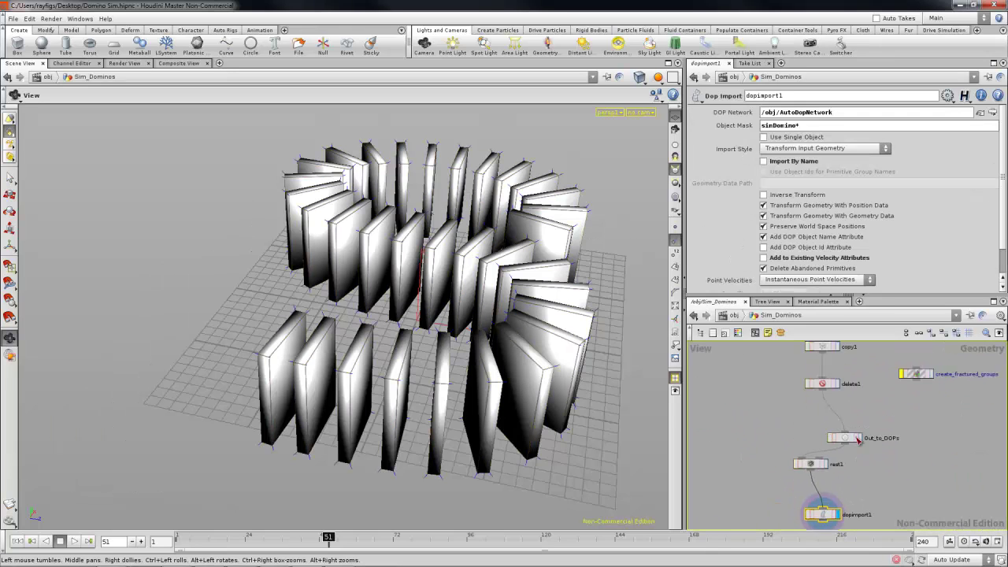
scroll(861, 441, up, 3)
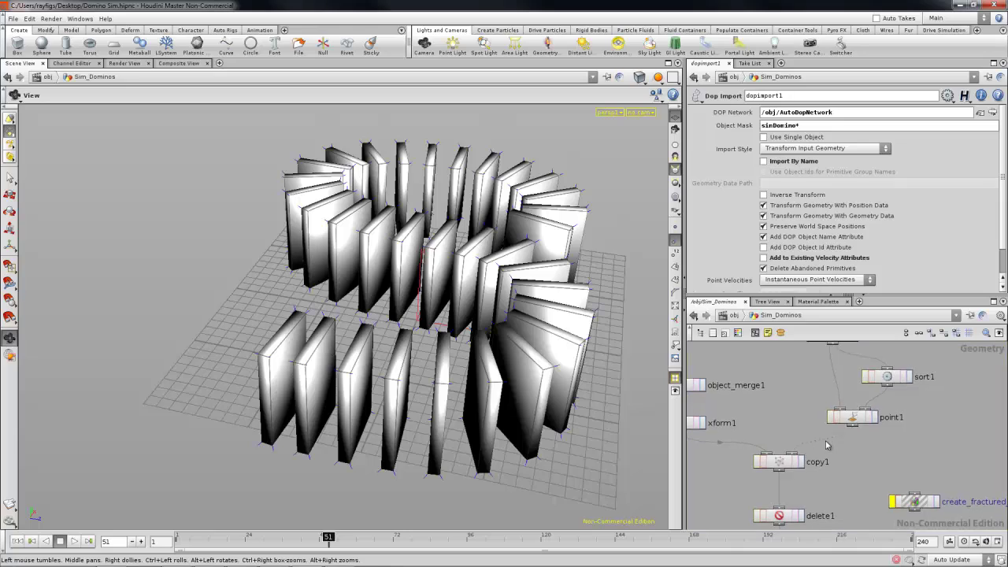
key(Tab)
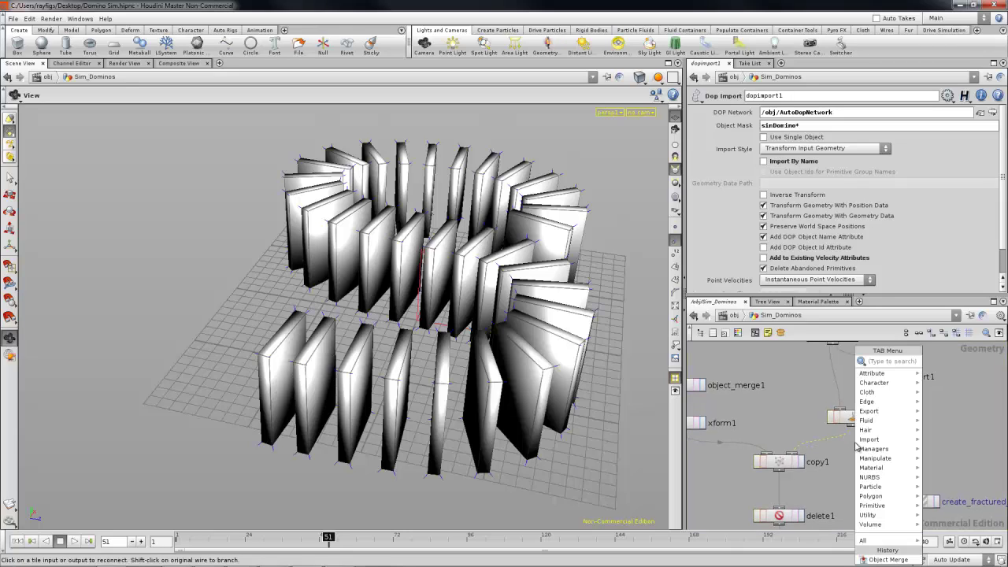
text(null)
key(Return)
click(856, 445)
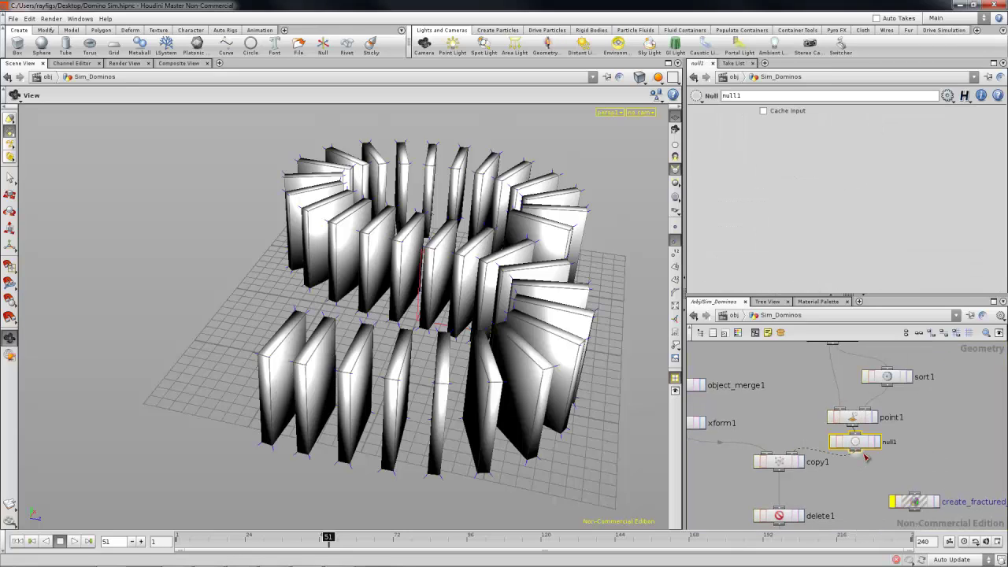
- Rename the new Null node to OUT_CURVE and return to the scene level
double_click(888, 442)
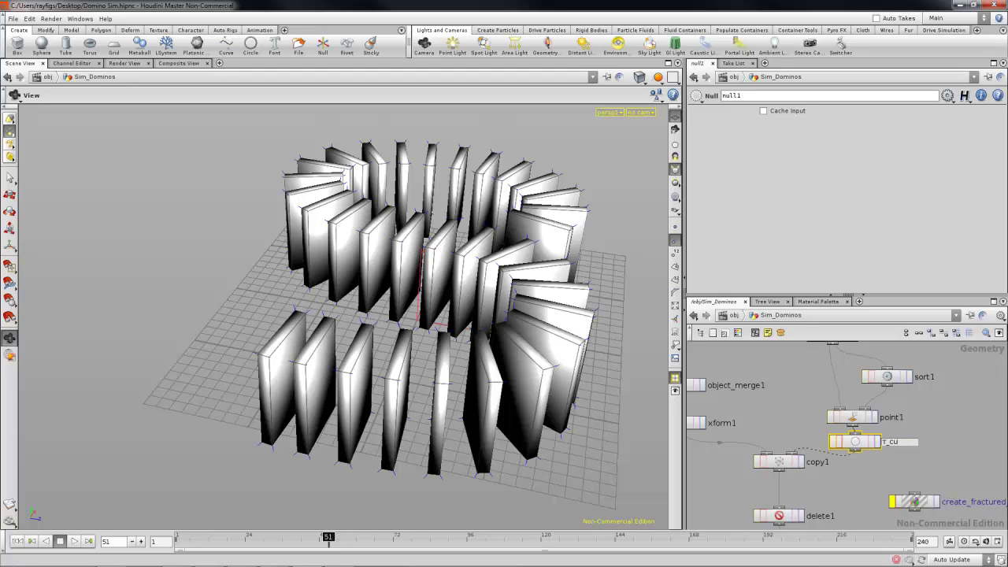
key(Return)
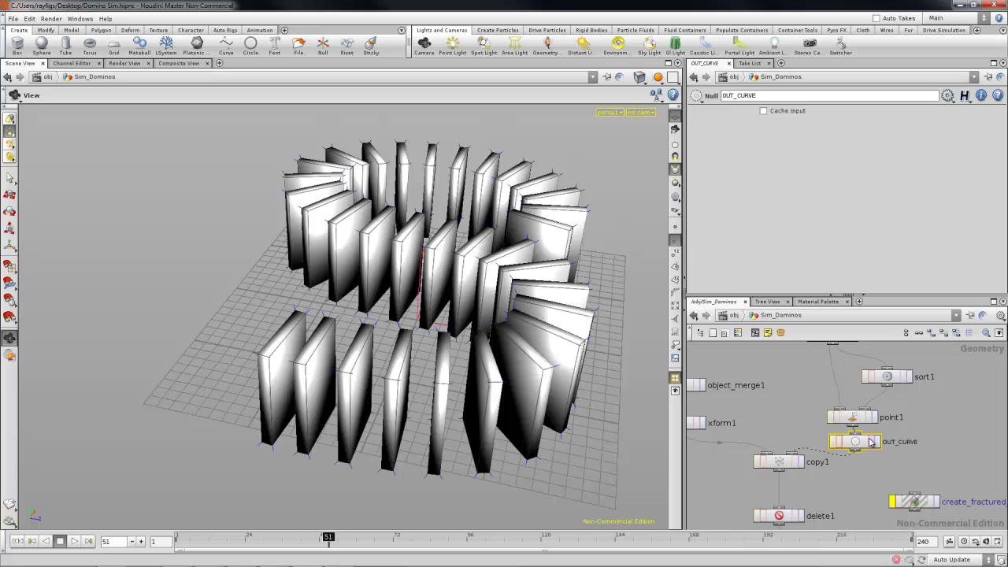
key(u)
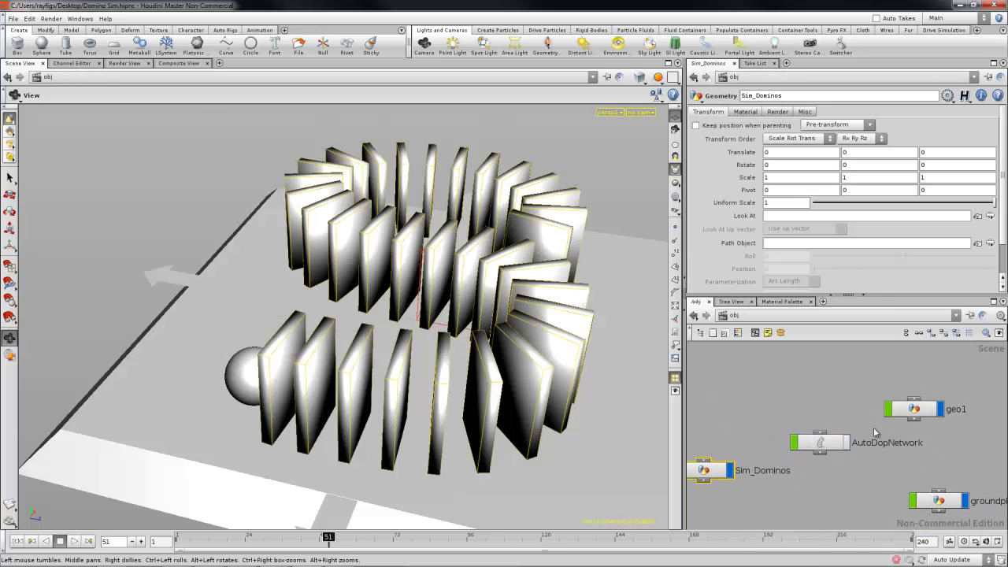
- Tidy the scene nodes by moving Sim_Dominos, and rename the geo1 object to Render_Domino
middle_drag(838, 405, 831, 398)
drag(693, 438, 778, 458)
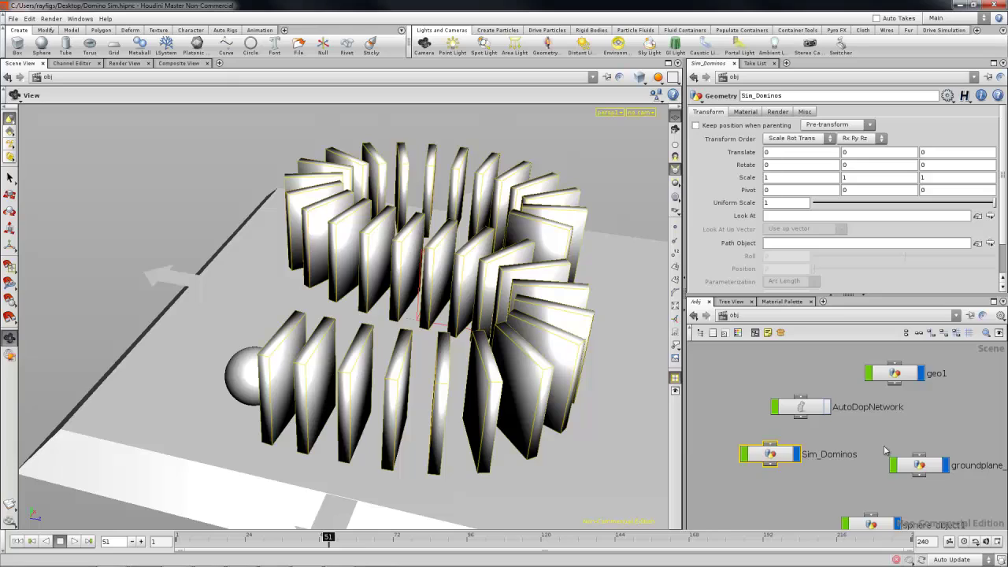
middle_drag(937, 459, 887, 468)
double_click(884, 383)
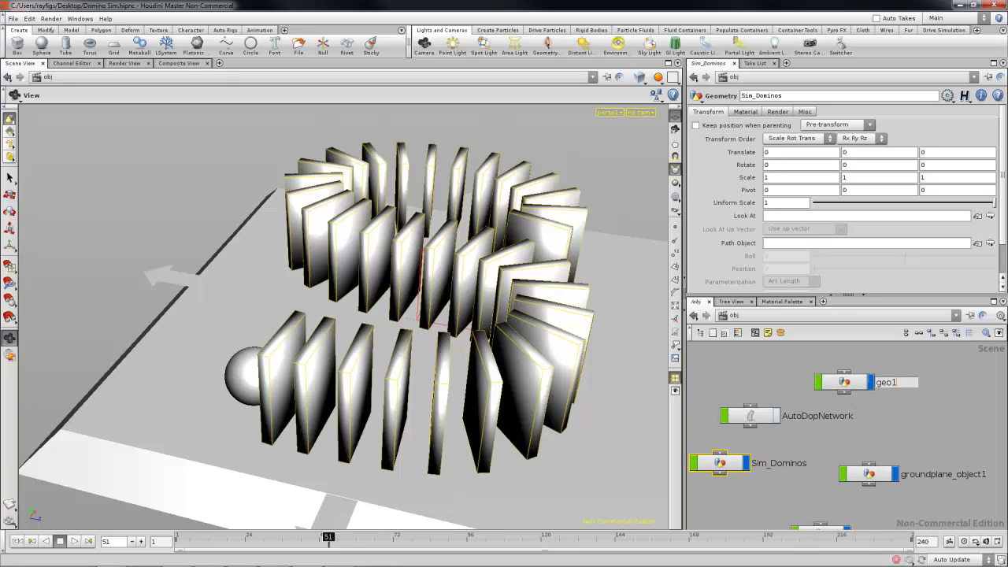
text(Render_Domino)
key(Return)
- Inside Render_Domino, point the Object Merge node's Object 1 at OUT_CURVE from Sim_Dominos
double_click(855, 386)
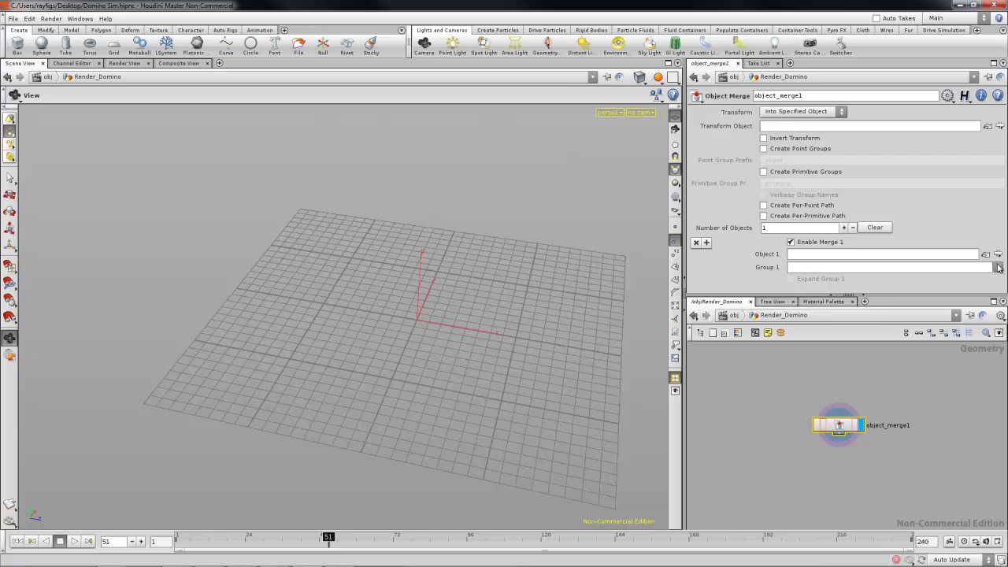
click(997, 253)
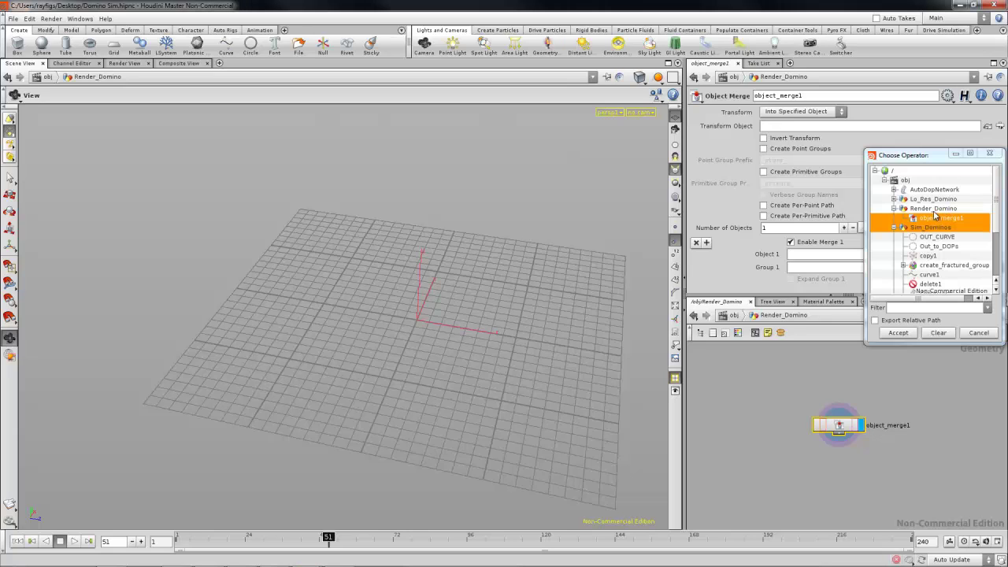
click(937, 236)
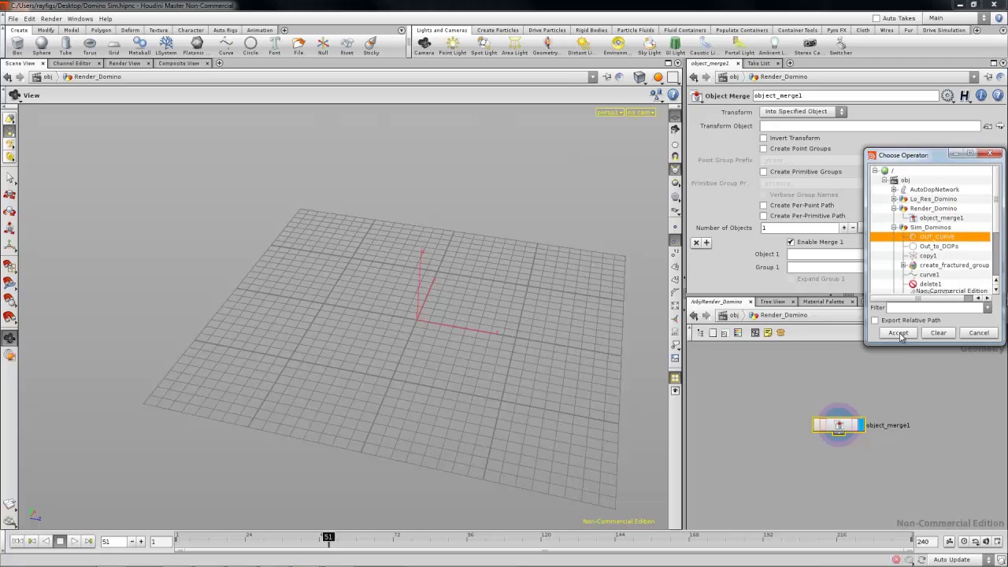
click(898, 333)
drag(420, 347, 339, 333)
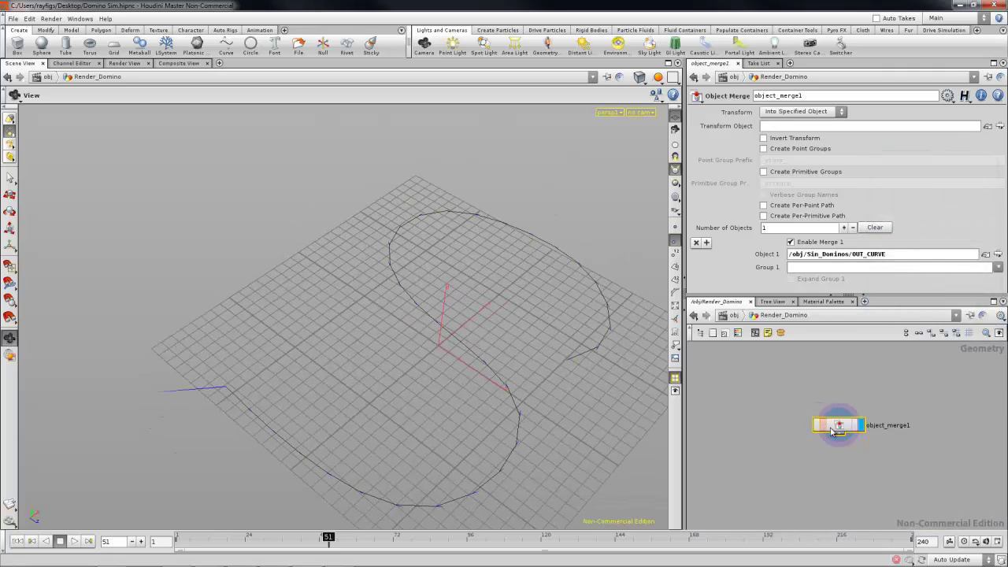
drag(827, 427, 833, 426)
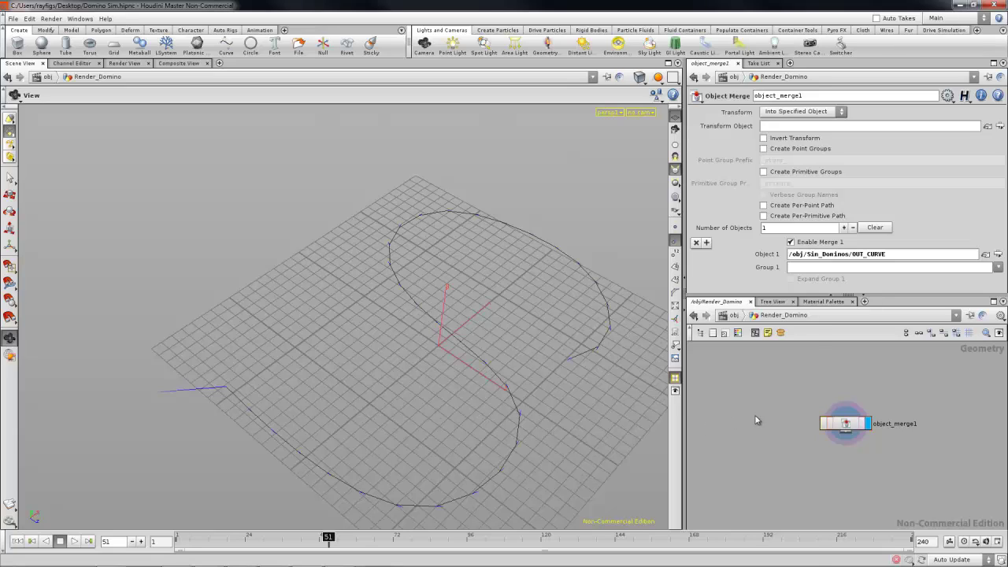
- Add a Sphere node beside the Object Merge and space the two nodes apart
key(Tab)
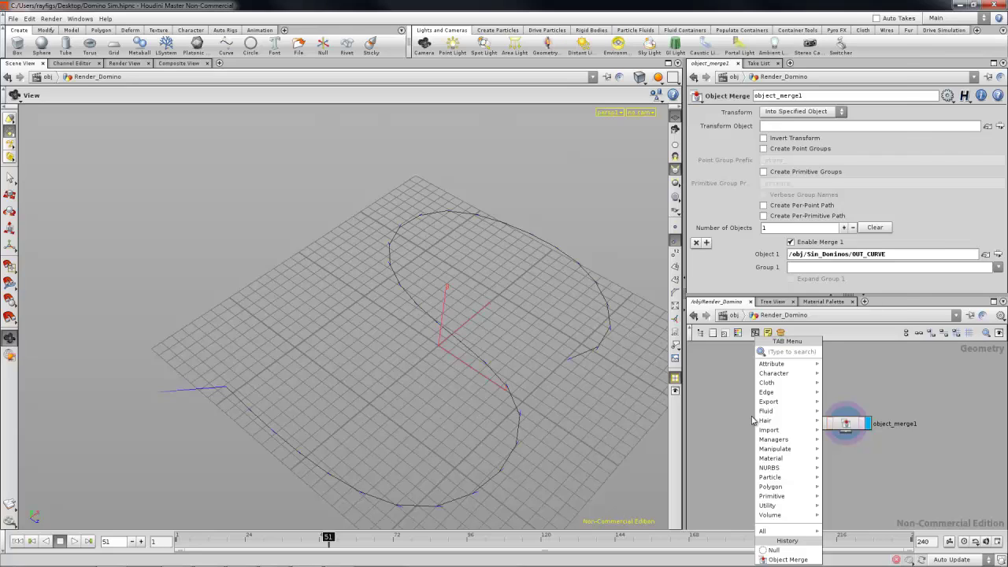
text(sp)
key(Return)
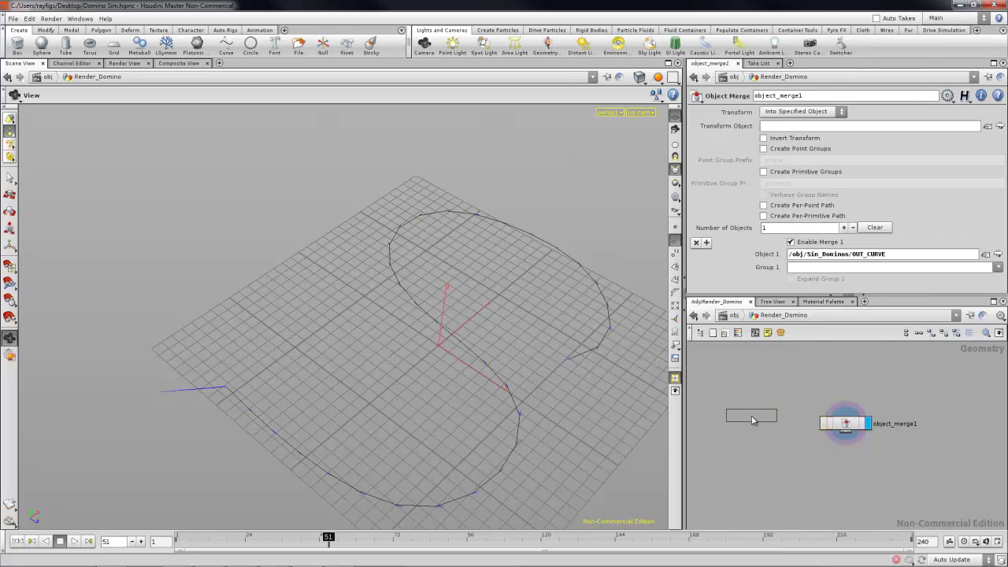
click(748, 420)
click(762, 432)
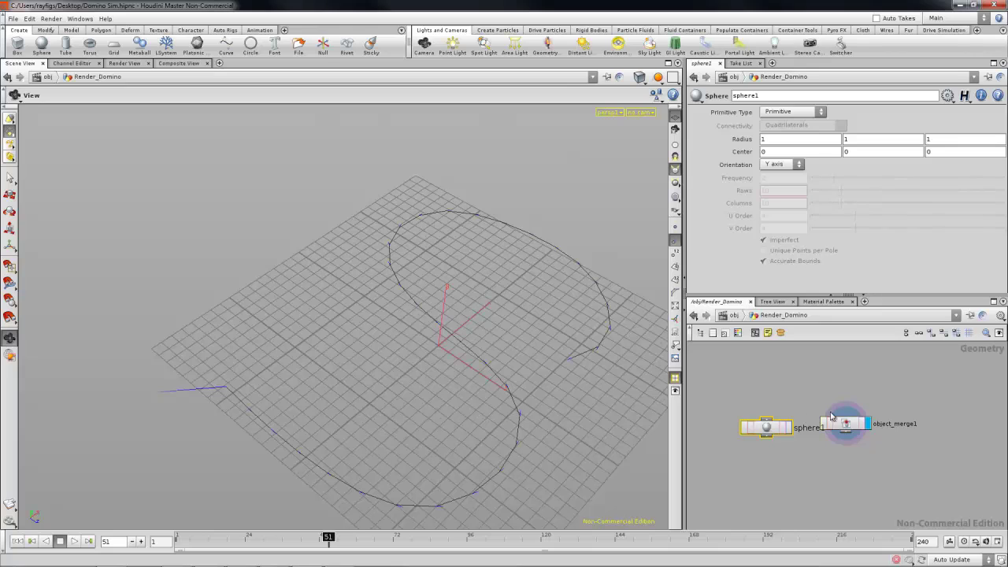
drag(851, 424, 878, 437)
- Link the sphere's Y center to its Y radius with a relative reference, and template the sphere node
right_click(863, 143)
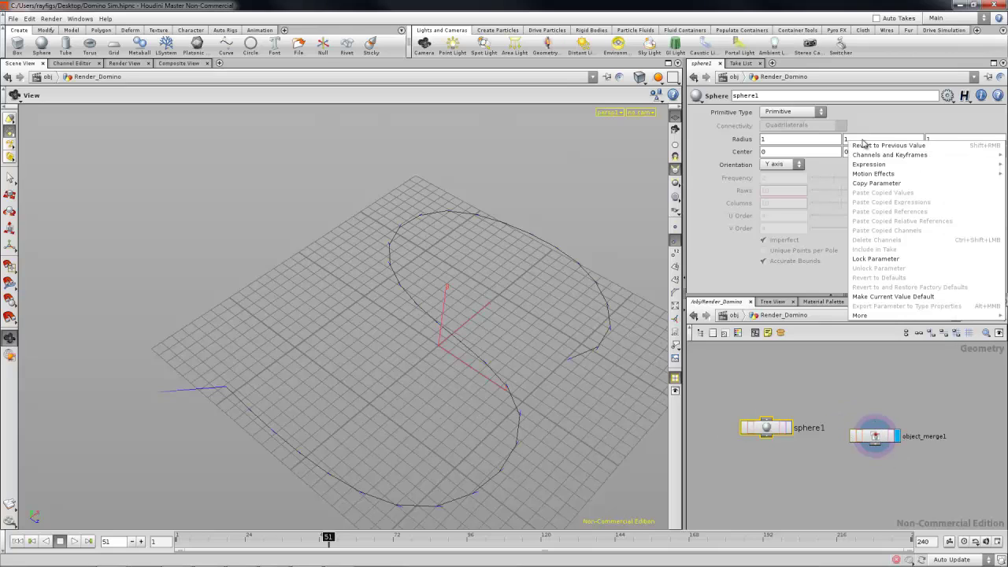
click(877, 183)
right_click(863, 155)
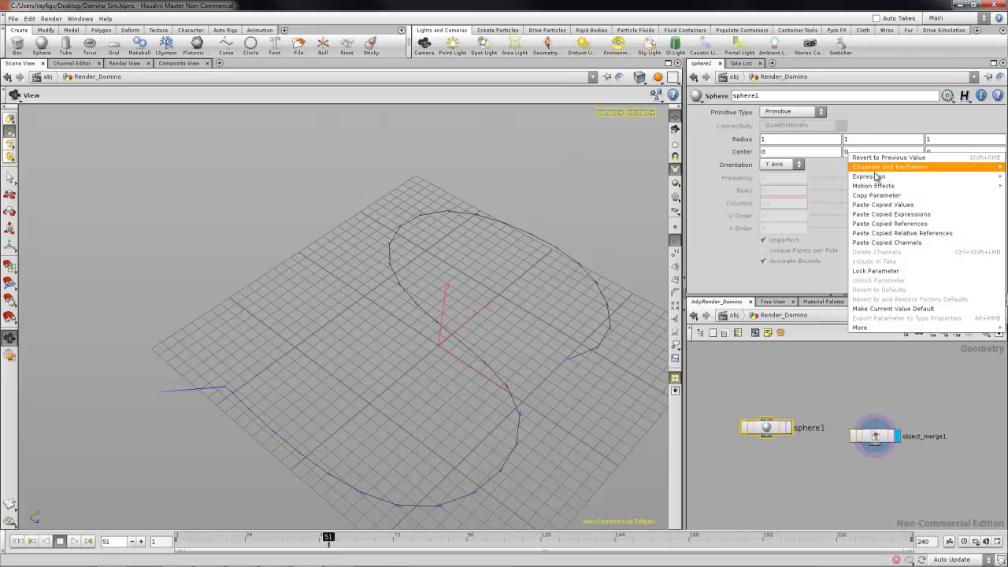
click(898, 233)
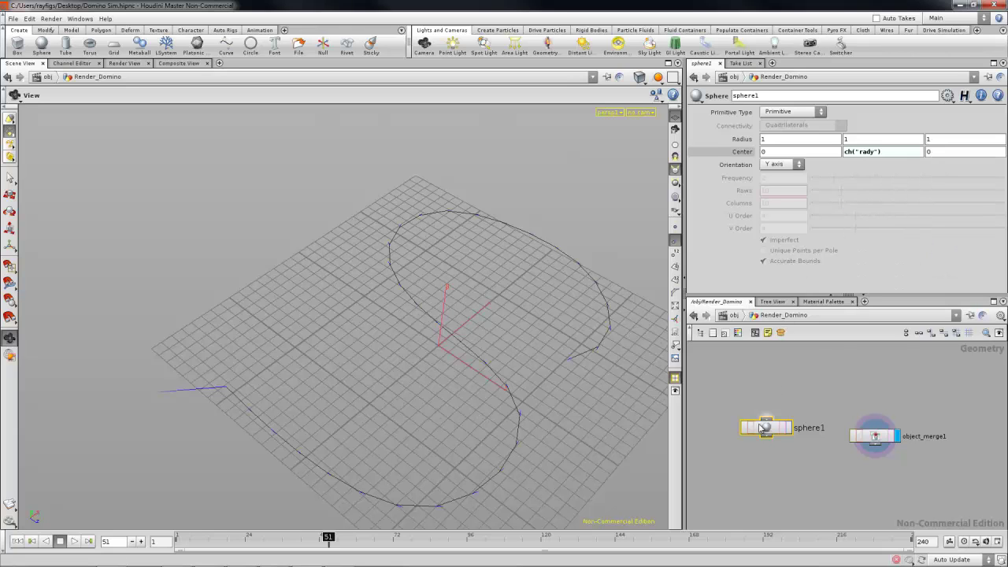
click(785, 429)
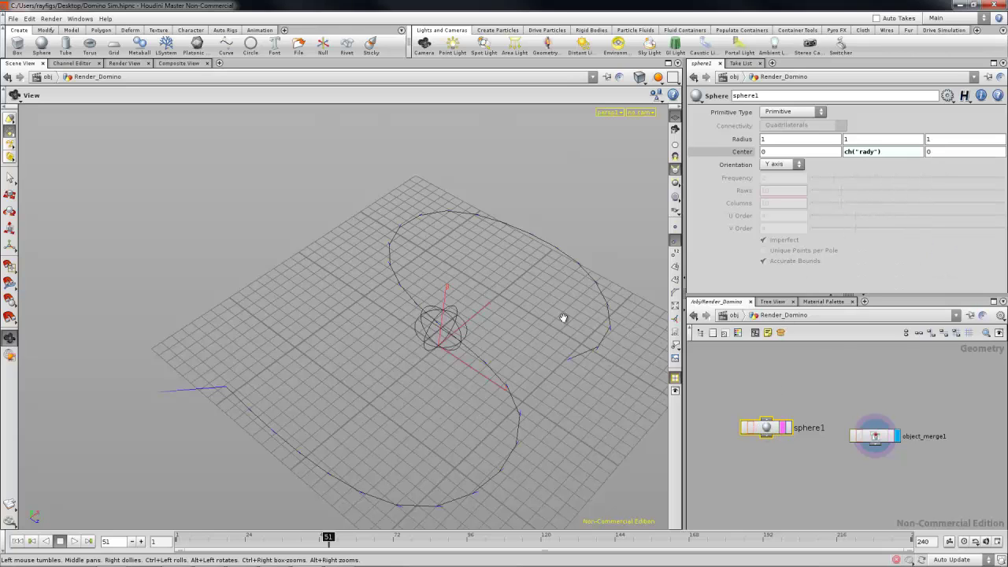
drag(562, 315, 455, 277)
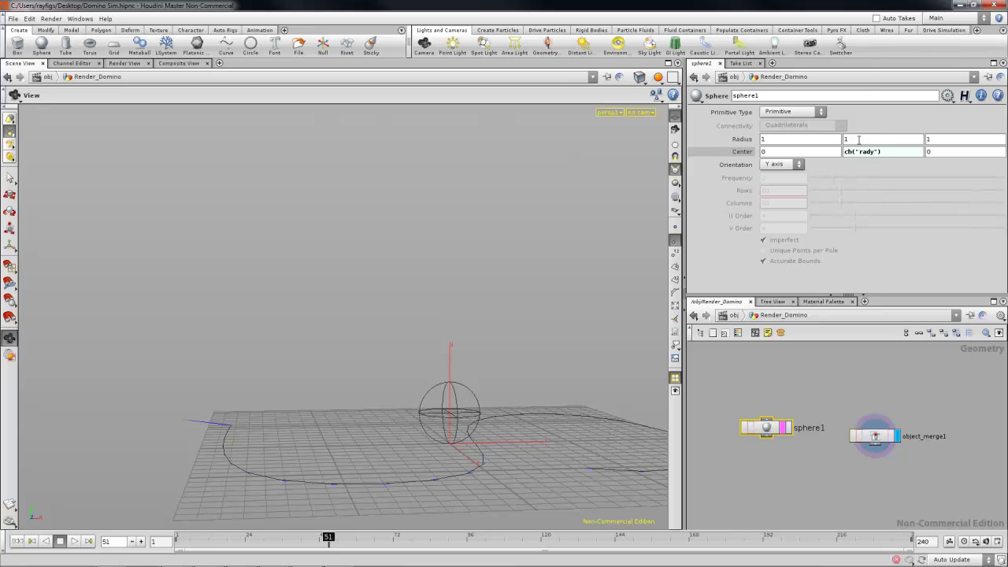
- Set the sphere's Y radius to 4.4 and its Z radius to 0.3
middle_drag(859, 139, 1004, 128)
drag(457, 304, 544, 311)
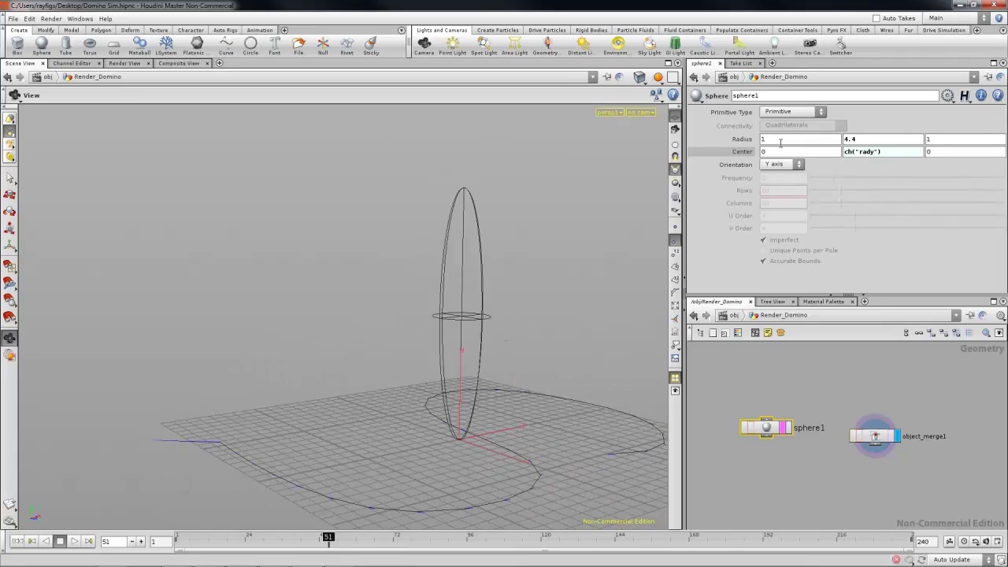
middle_drag(934, 139, 894, 143)
drag(548, 253, 534, 303)
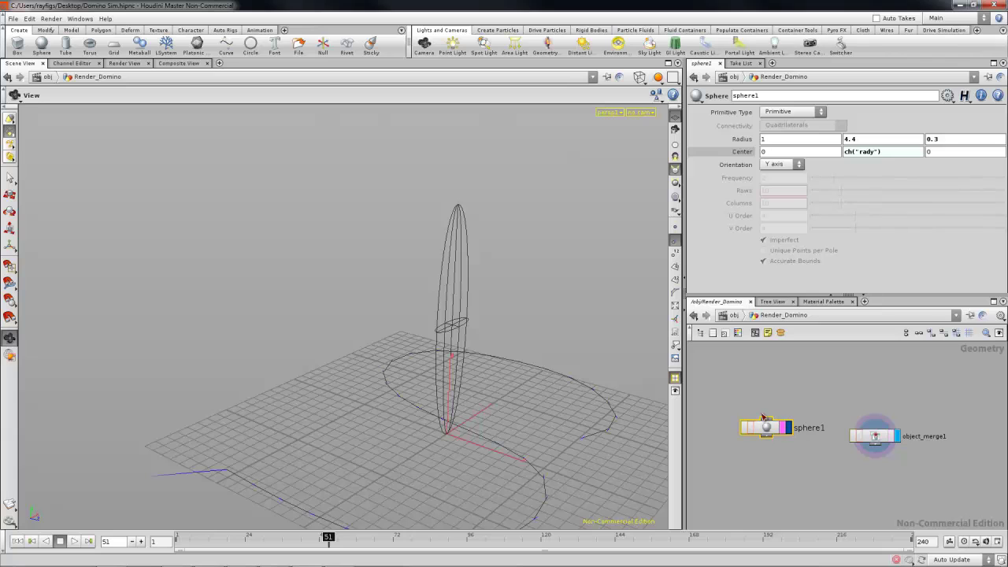
- Make sphere1 the displayed node and switch the viewport from wireframe to shaded display
click(788, 428)
drag(456, 279, 464, 283)
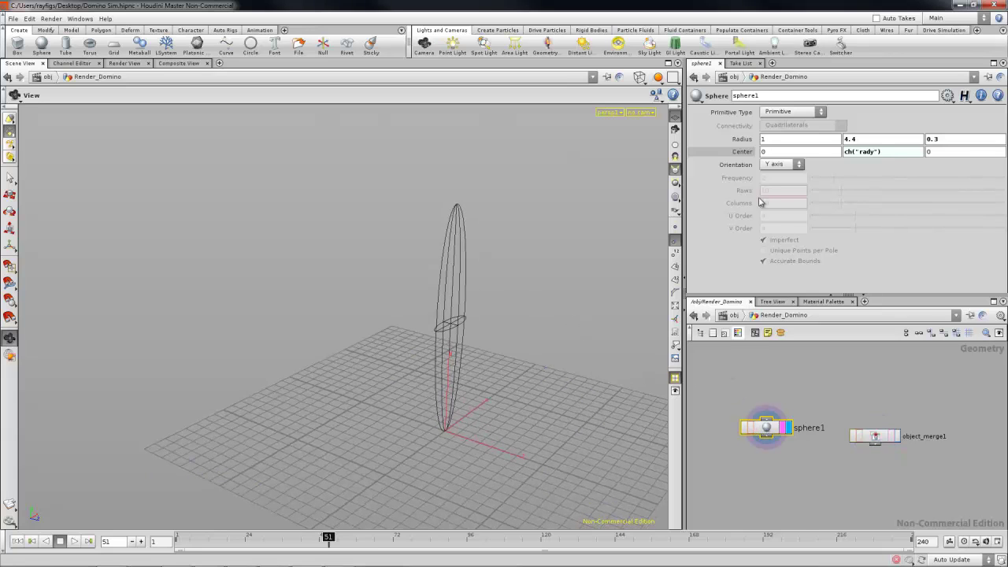
key(shift+w)
mouse_move(362, 233)
mouse_down()
mouse_move(412, 272)
mouse_move(391, 286)
mouse_up()
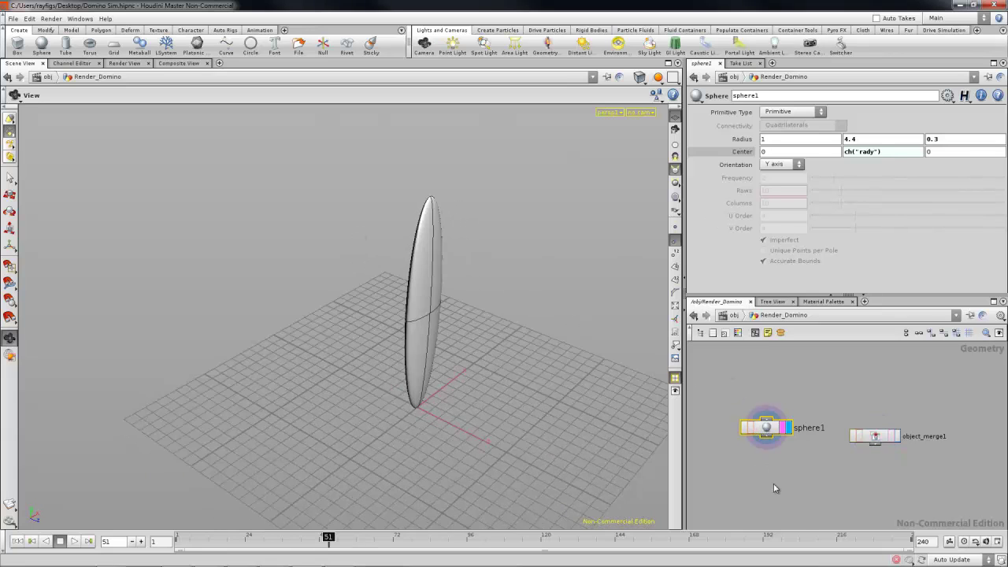
- Add a Copy node fed by sphere1 as source and object_merge1 as template, and make it the displayed node
key(Tab)
text(Copy)
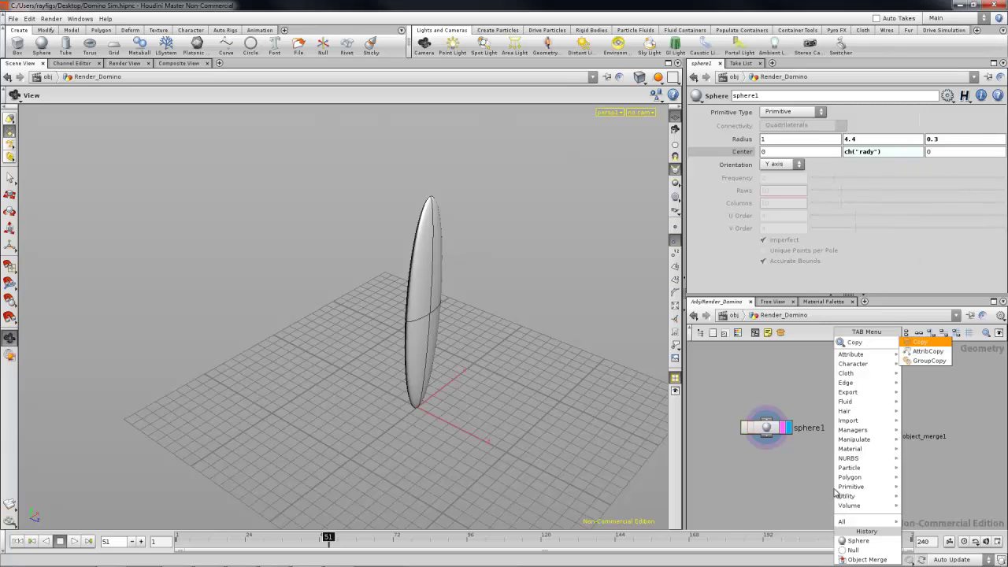
key(Return)
click(836, 489)
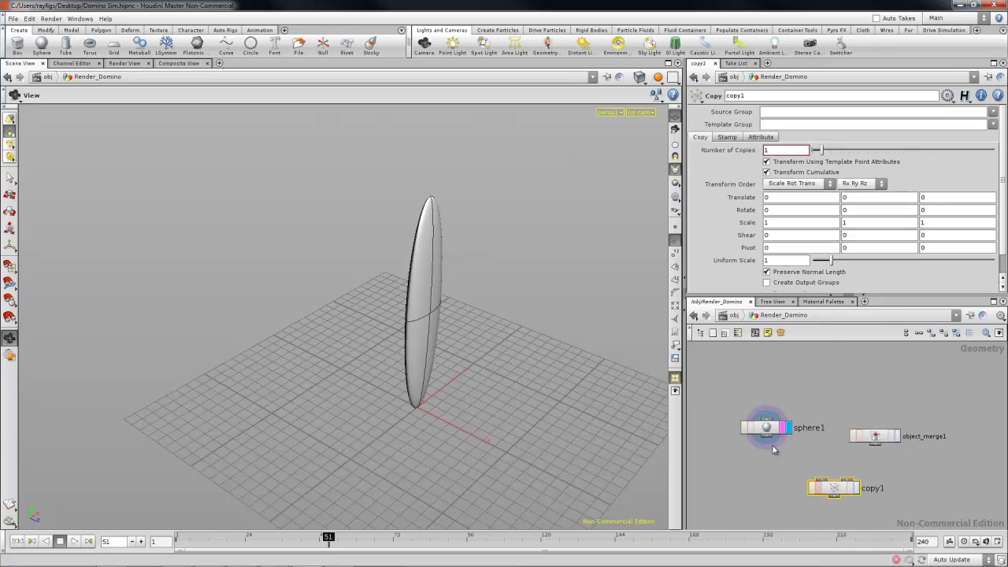
drag(819, 482, 766, 438)
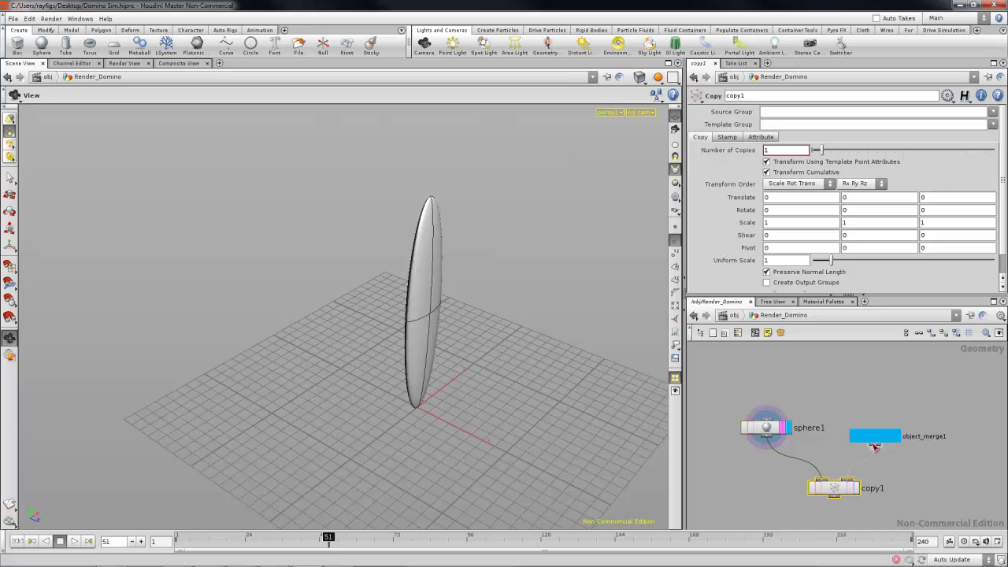
click(857, 489)
drag(535, 346, 494, 362)
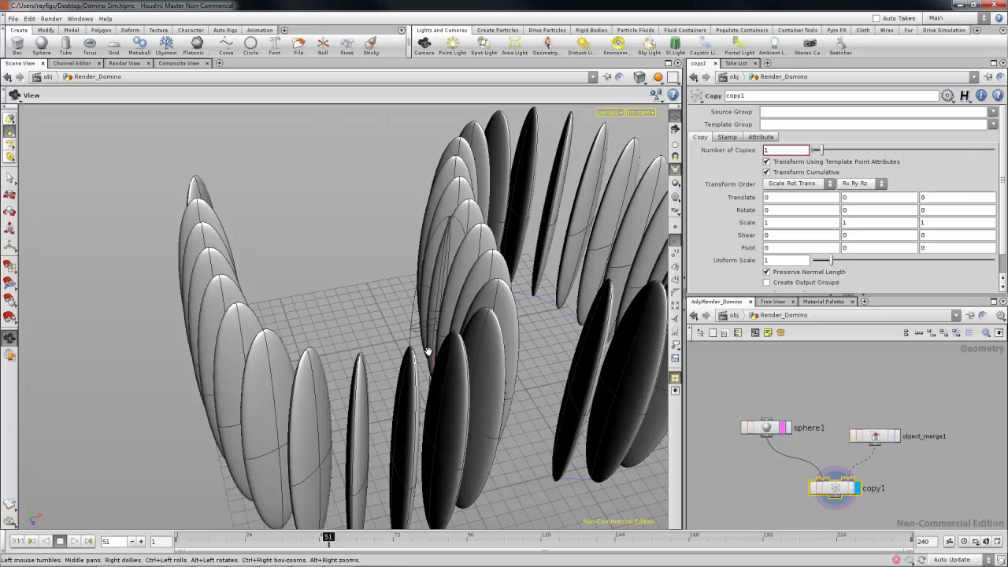
drag(429, 358, 452, 364)
drag(406, 341, 401, 386)
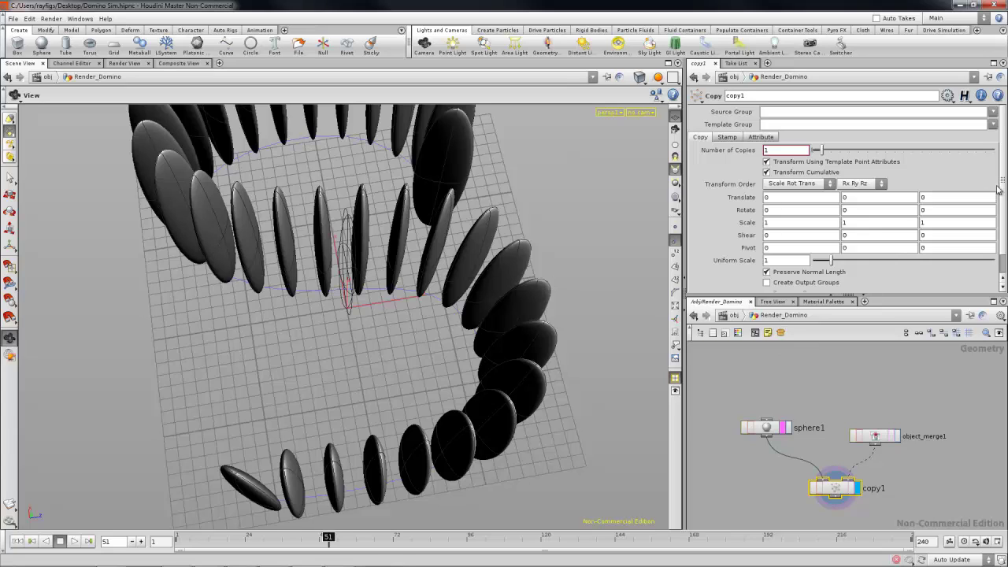
- Enable Create Output Groups on the Copy node and set the Copy Groups name to simDomino_$PT
scroll(998, 189, down, 2)
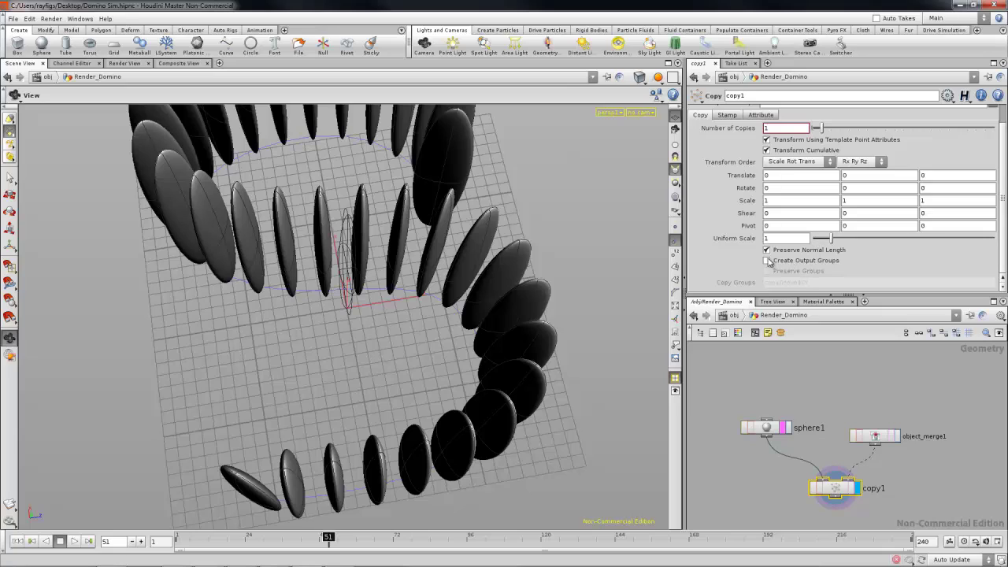
click(767, 260)
drag(737, 285, 754, 282)
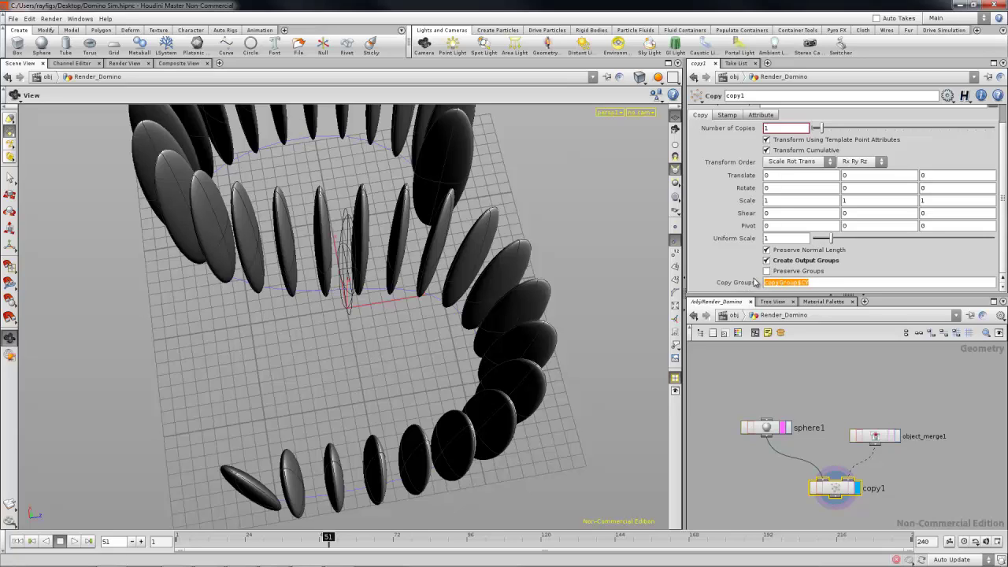
key(ctrl+v)
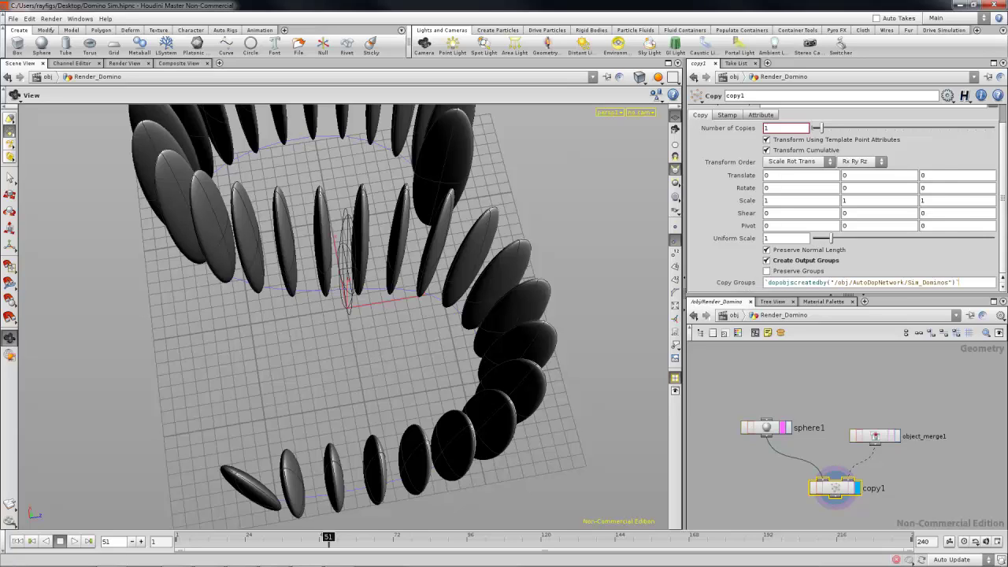
key(ctrl+z)
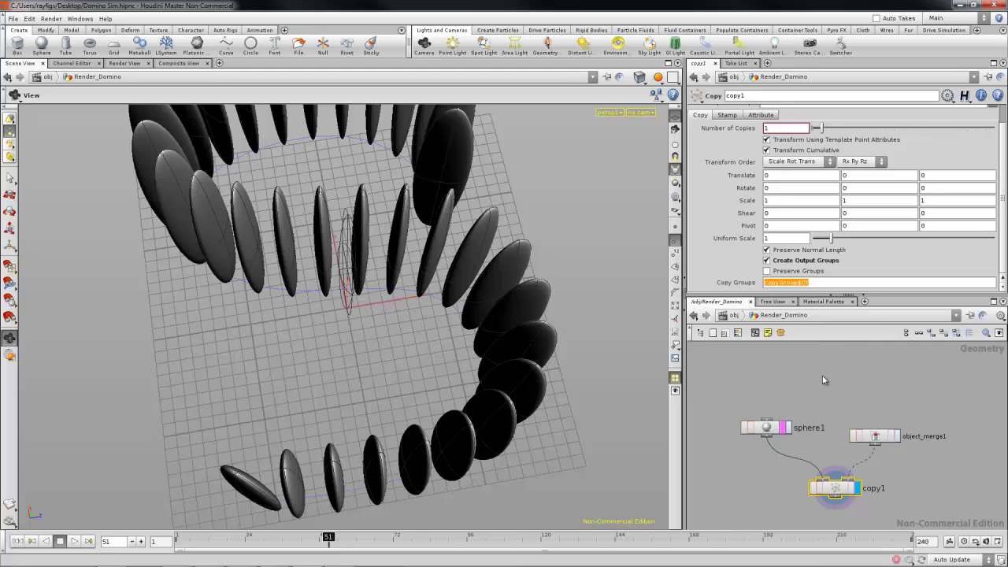
text($PT)
click(804, 398)
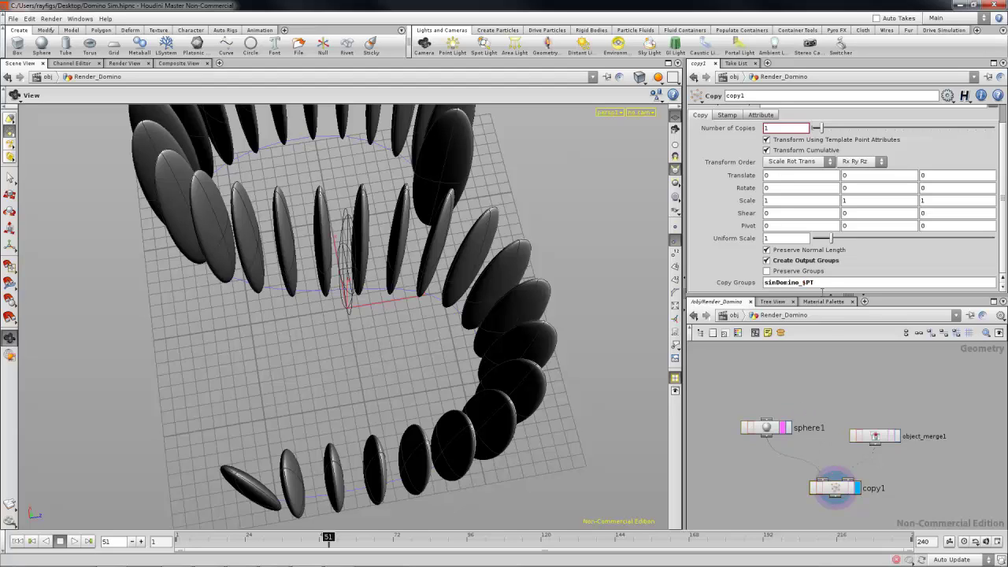
- Add a Dop Import node connected below copy1
key(h)
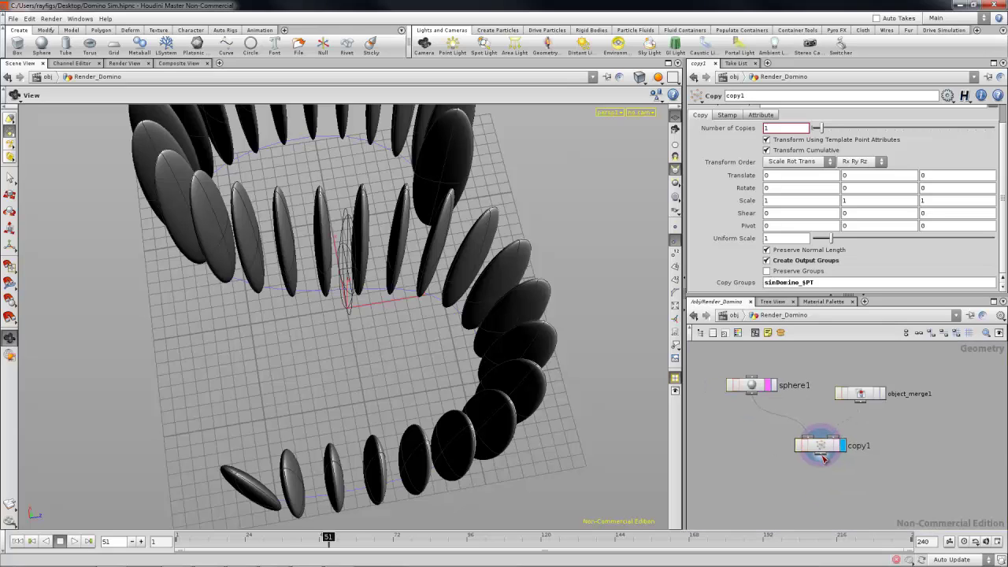
key(Tab)
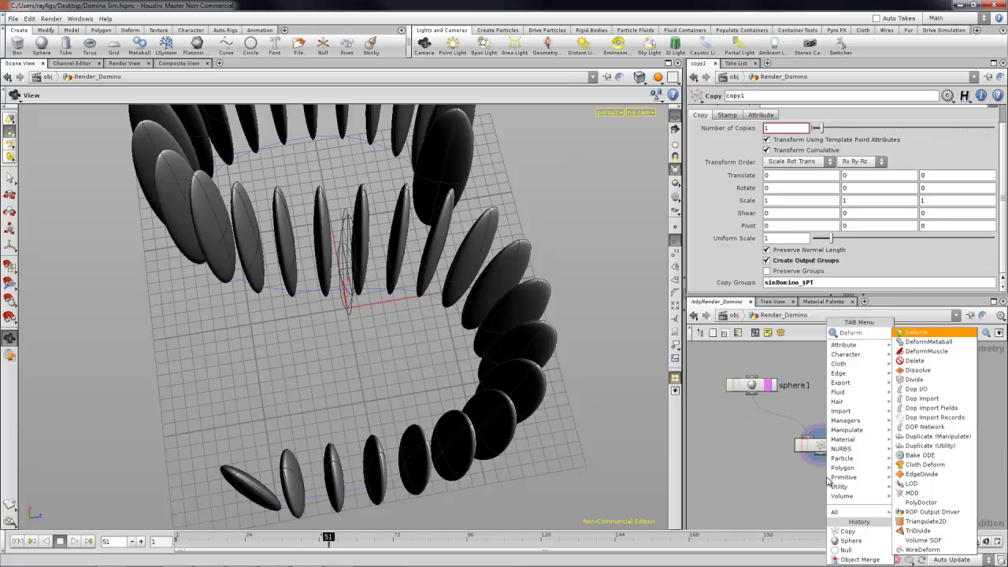
key(Down)
key(Return)
click(827, 479)
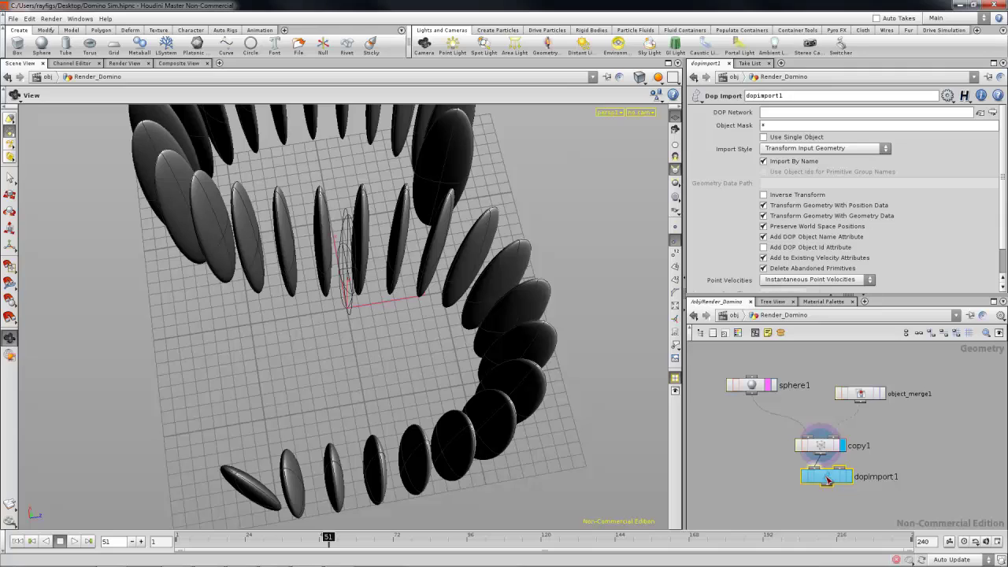
- Point dopimport1 at the /obj/AutoDopNetwork DOP network with Import By Name off, and make it the displayed node
click(992, 114)
click(926, 189)
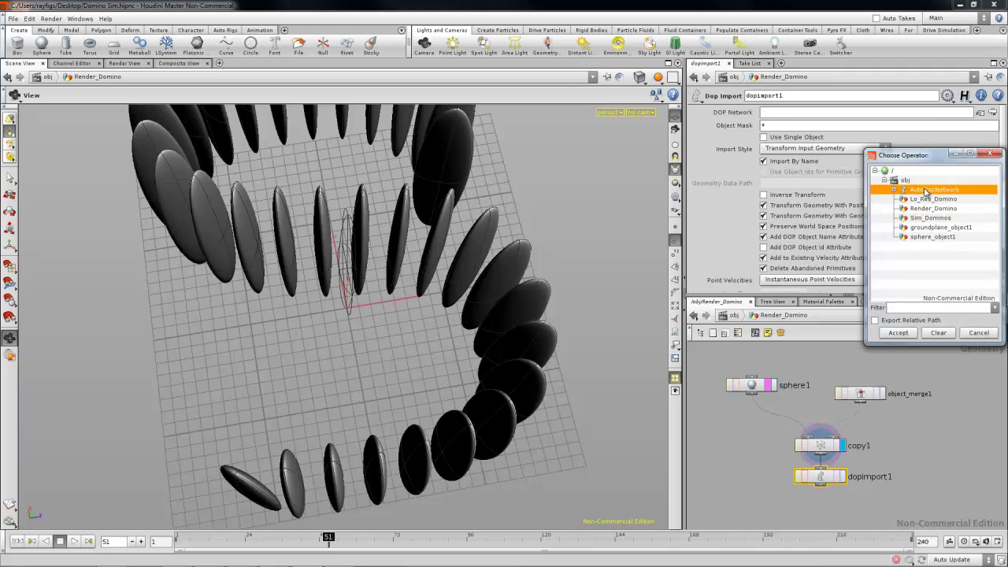
click(909, 333)
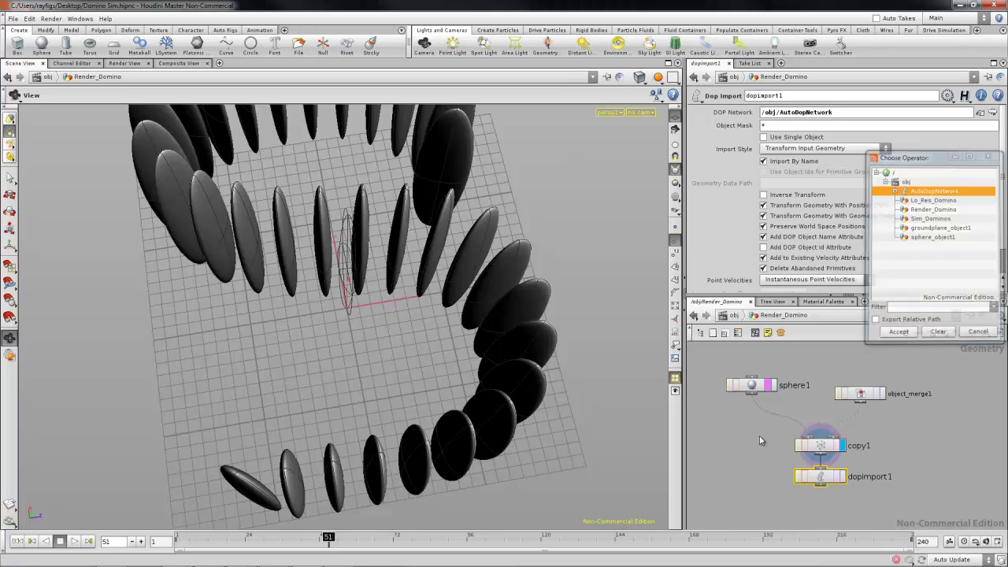
click(799, 126)
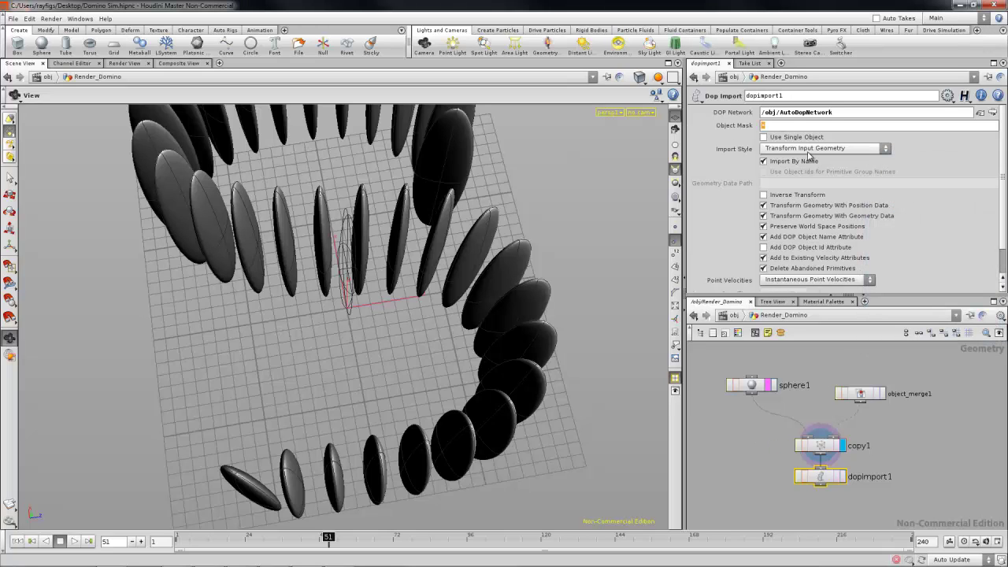
click(843, 476)
drag(509, 333, 516, 358)
- Try single groups simDomino_4 and simDomino_8 as the Object Mask of dopimport1 to isolate individual dominoes
click(768, 126)
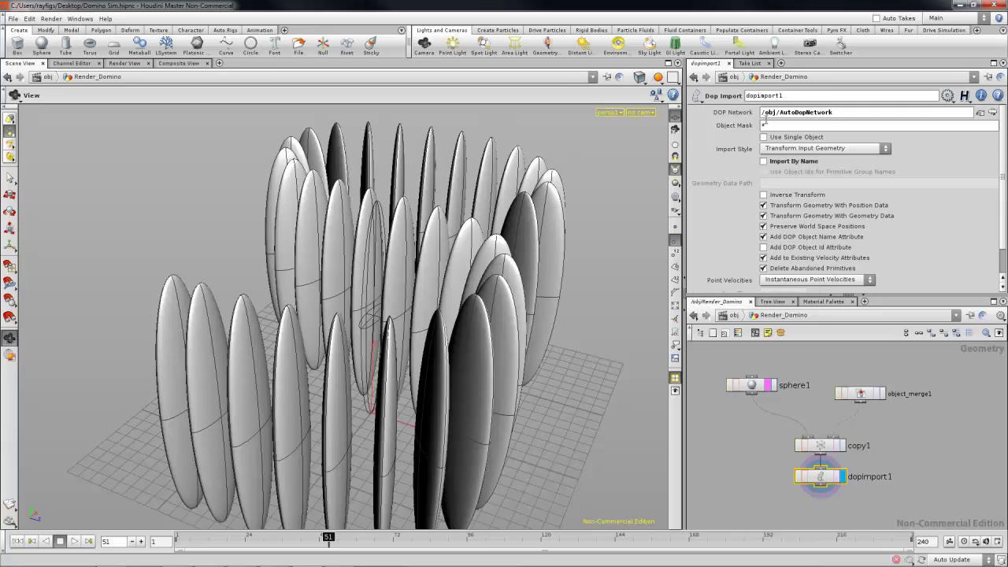
click(768, 126)
key(Return)
drag(509, 255, 432, 335)
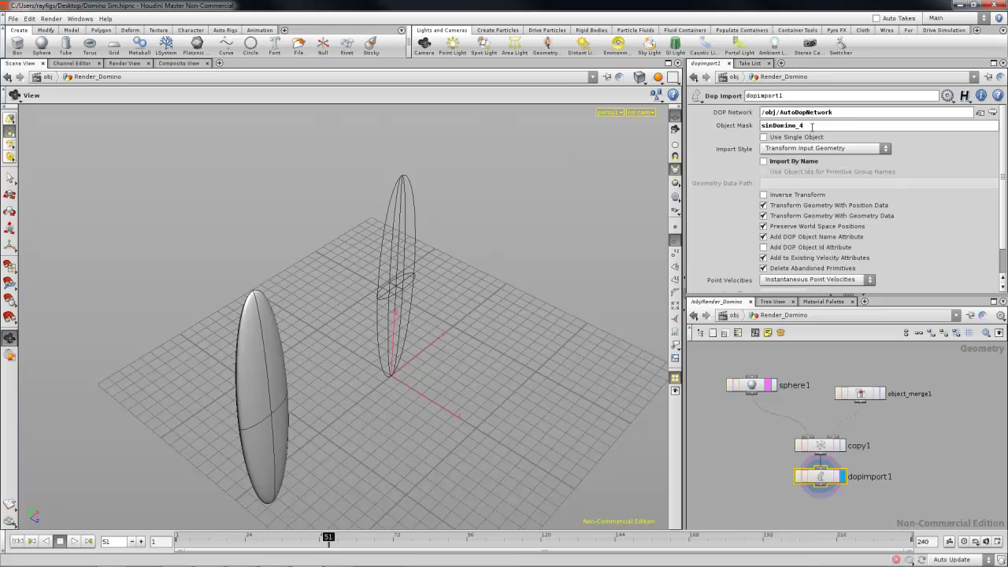
key(Return)
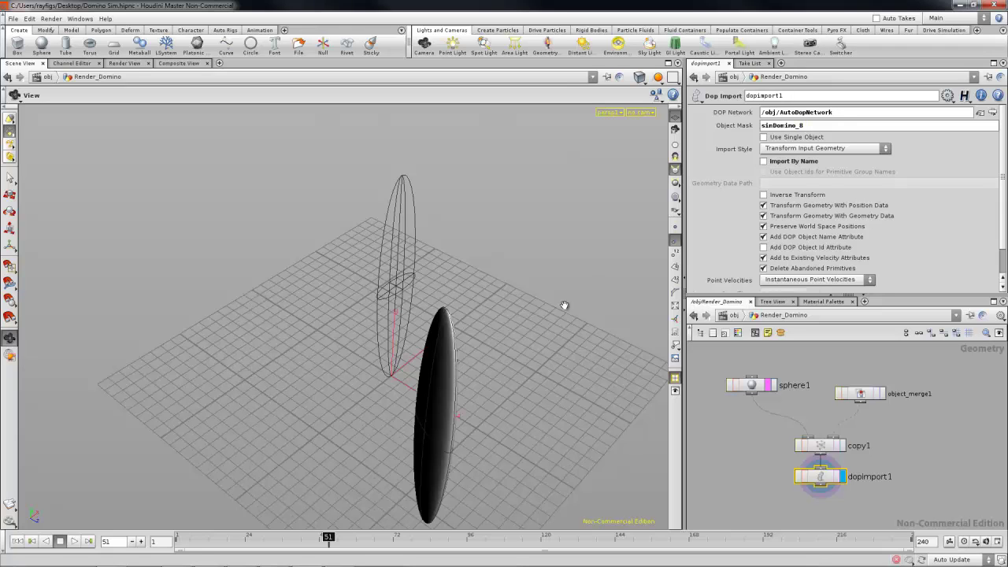
drag(564, 305, 502, 389)
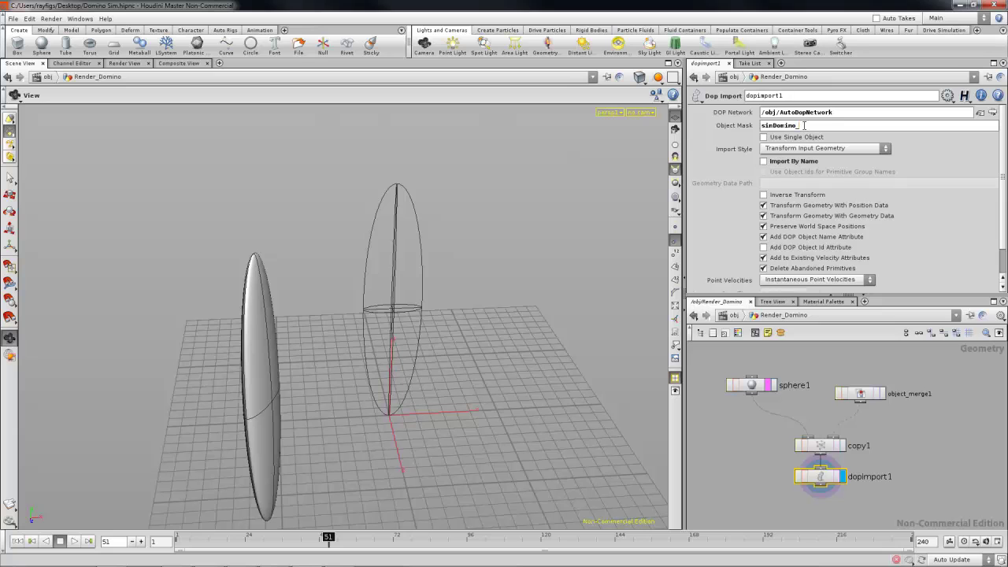
- Set the Object Mask of dopimport1 to simDomino_* to match all the domino groups
key(Return)
drag(289, 216, 320, 228)
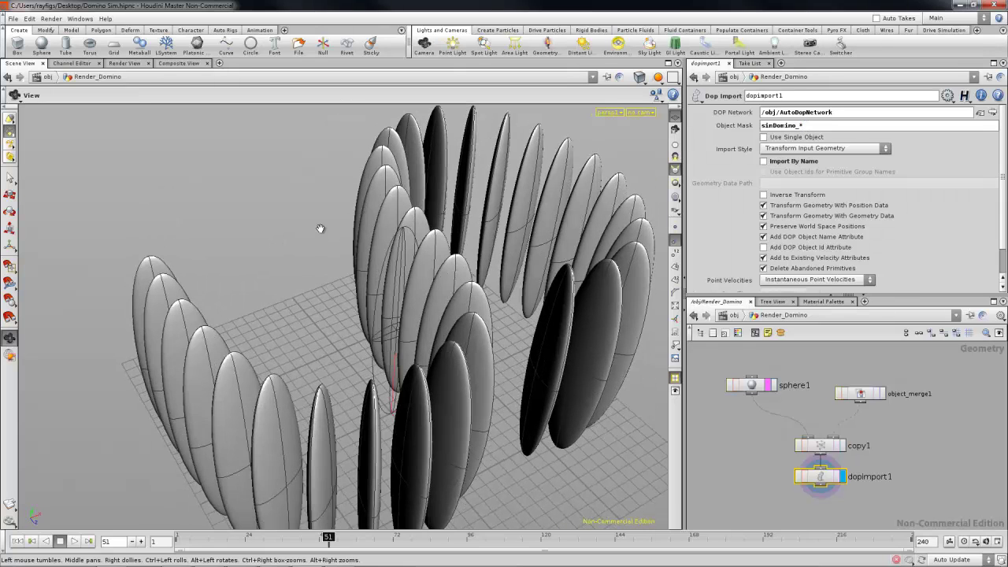
drag(241, 280, 656, 373)
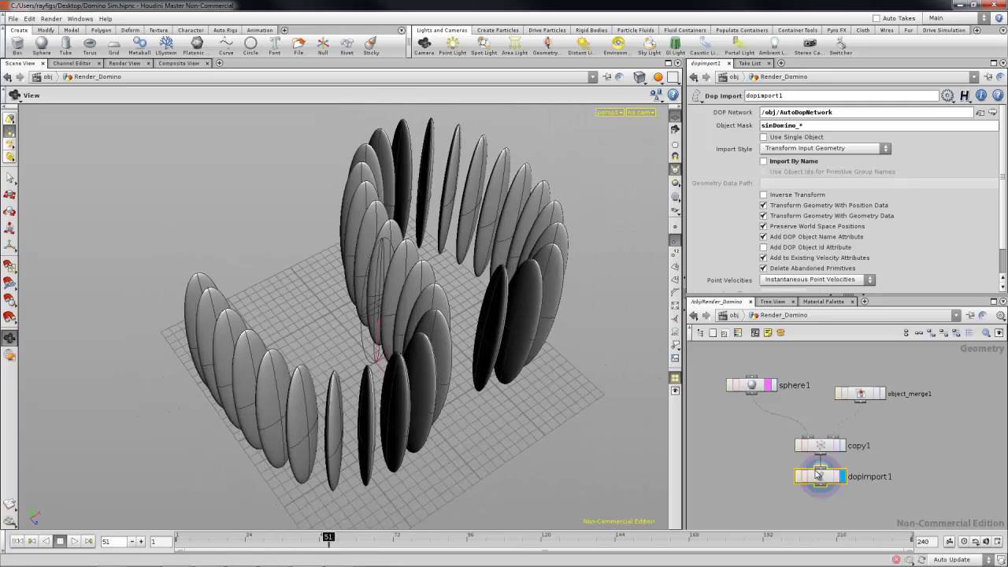
- Compare the stretched spheres with the simulated dominoes at object level and return inside Render_Domino
key(u)
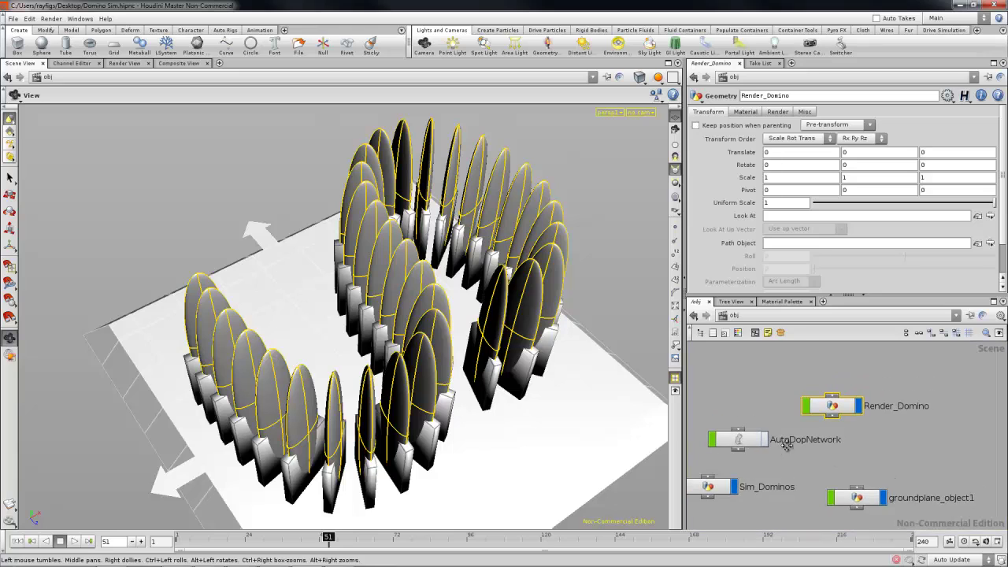
drag(748, 437, 758, 416)
click(758, 416)
double_click(860, 390)
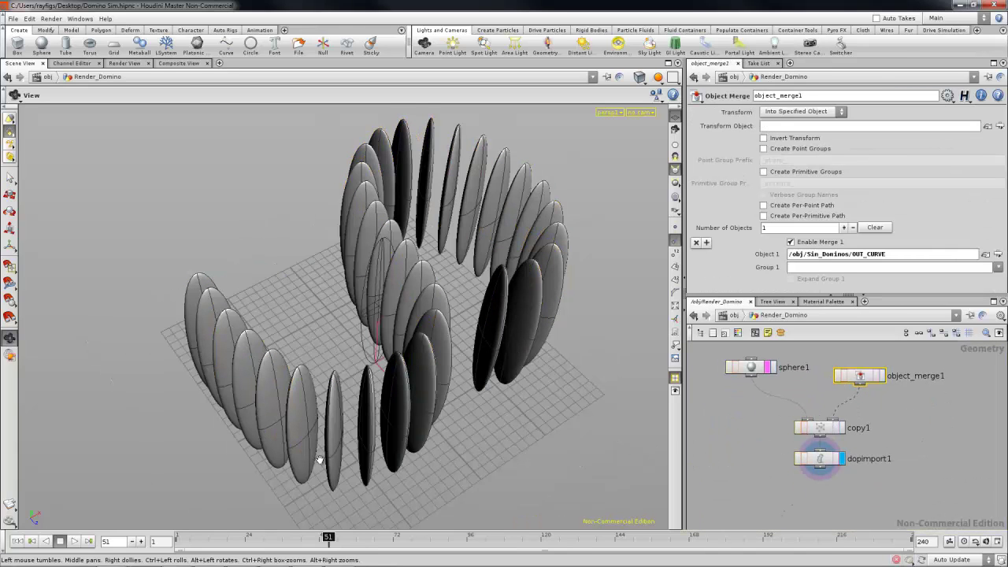
- Play the simulation from the first frame and examine from several angles how the stretched spheres follow the domino motion
click(17, 541)
click(73, 541)
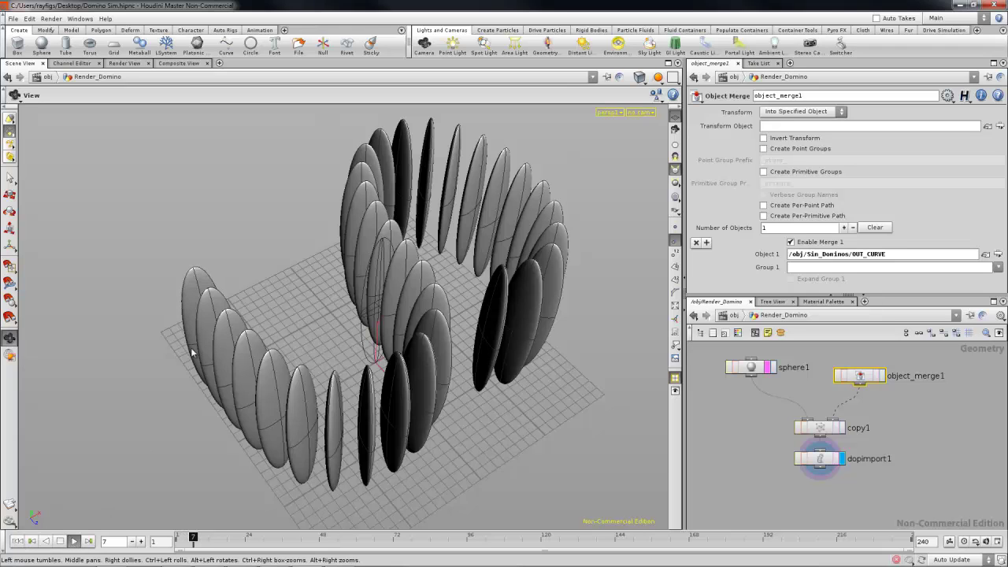
drag(201, 347, 265, 308)
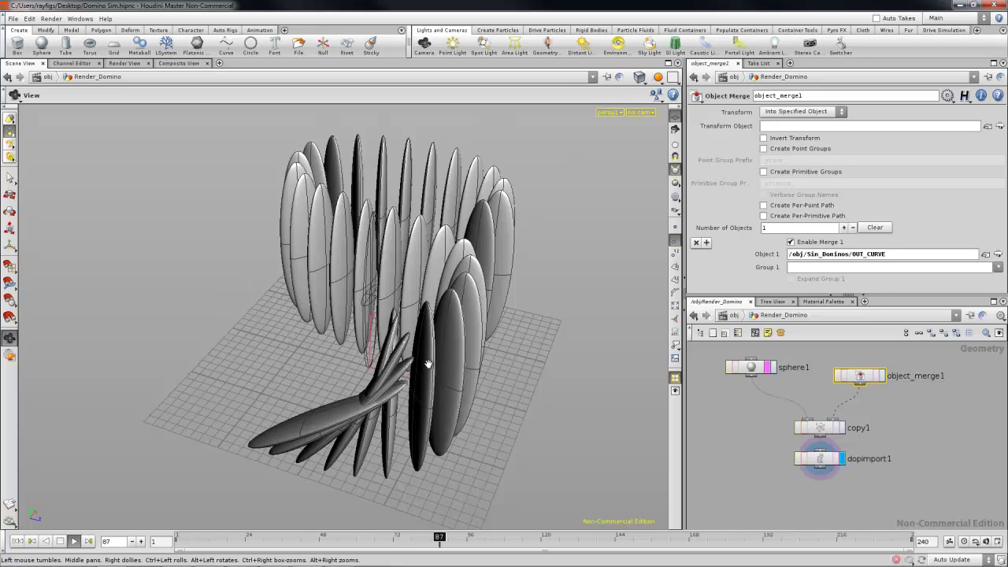
drag(428, 364, 450, 331)
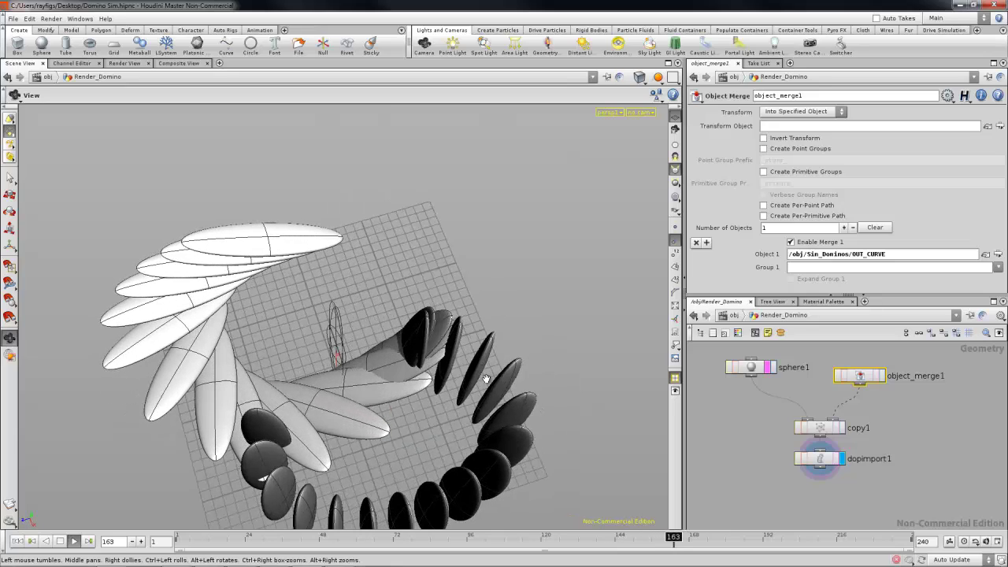
drag(486, 379, 527, 182)
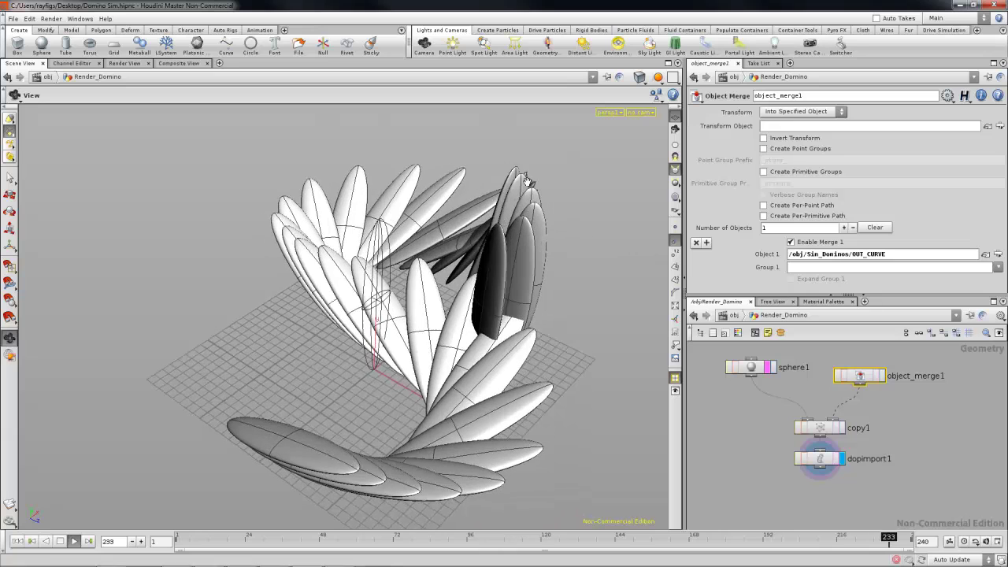
drag(445, 264, 417, 288)
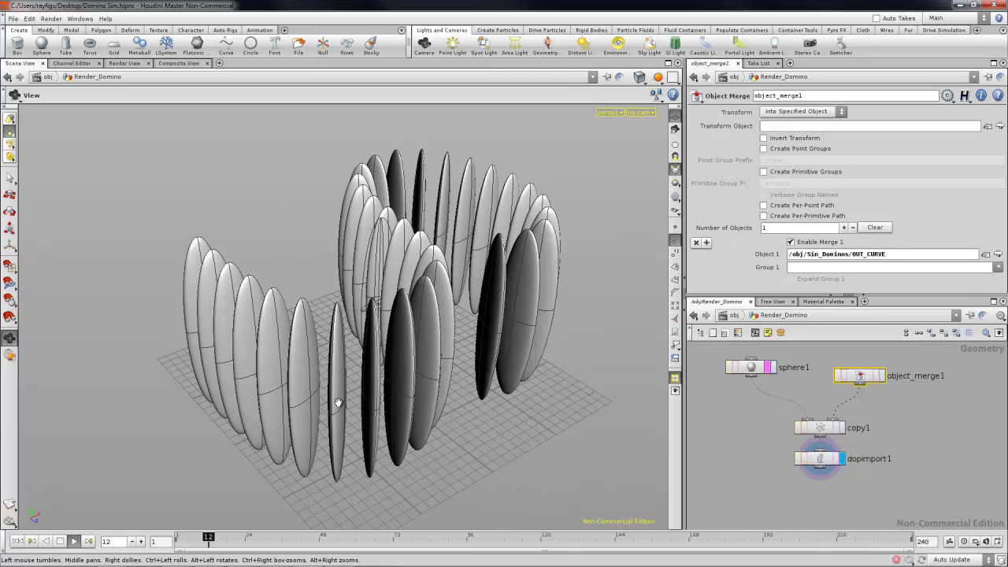
drag(338, 402, 206, 292)
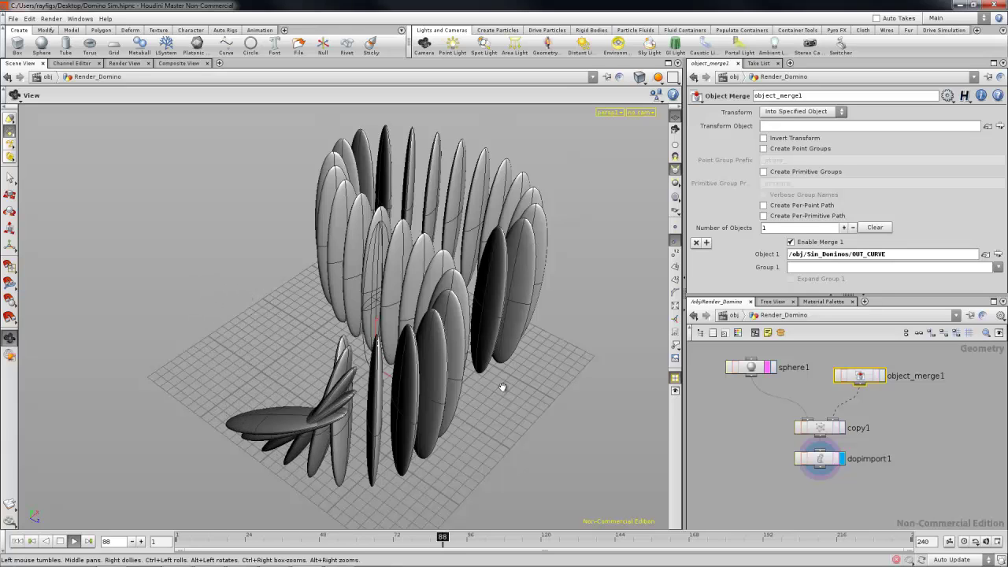
click(60, 541)
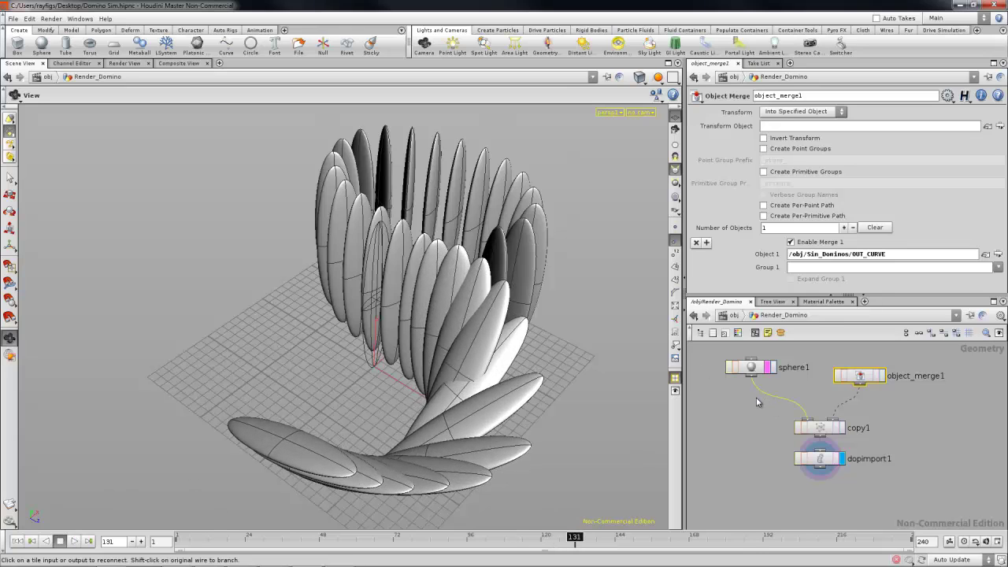
- Insert a Transform node between sphere1 and copy1 and set its Scale to 0.5 on all three axes
key(Tab)
text(trans)
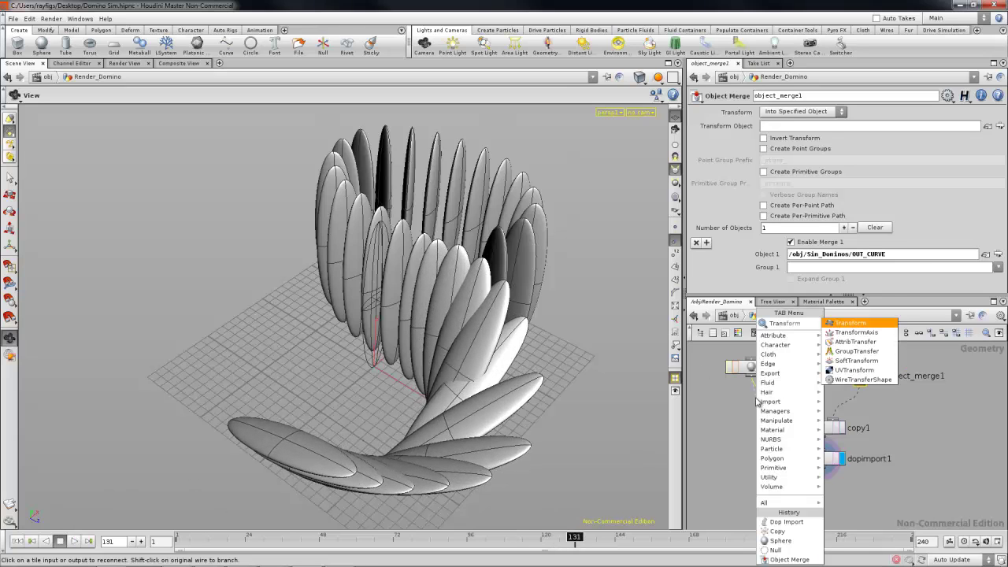
key(Return)
click(752, 398)
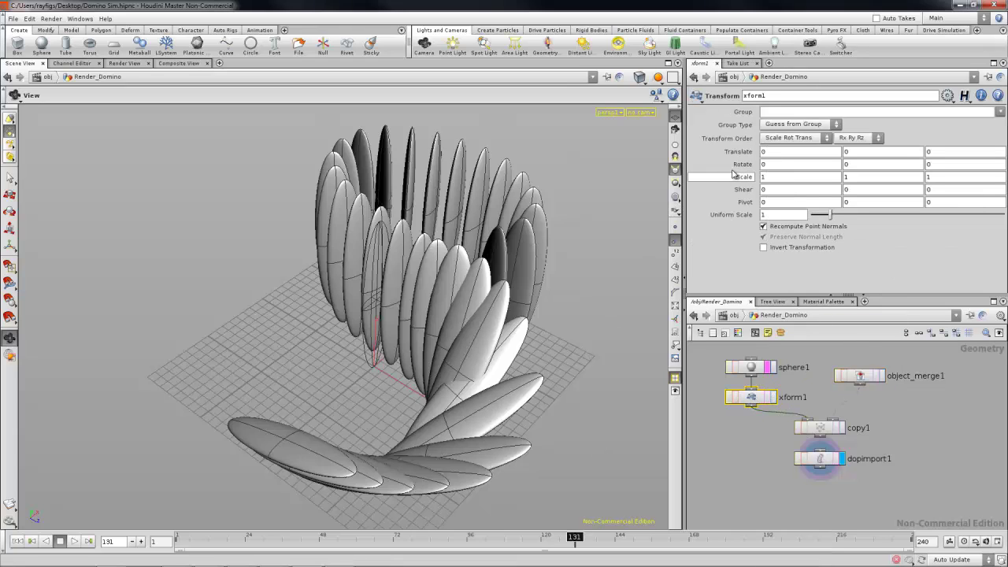
middle_drag(723, 177, 707, 190)
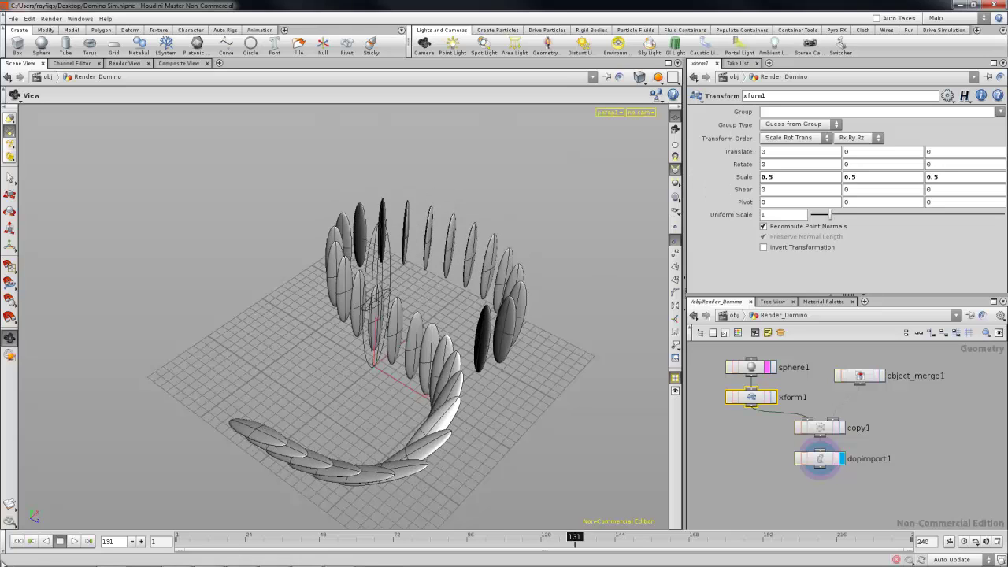
- Replay the simulation from the first frame and examine from several angles how the half-size spheres topple along the curve
click(17, 541)
click(74, 541)
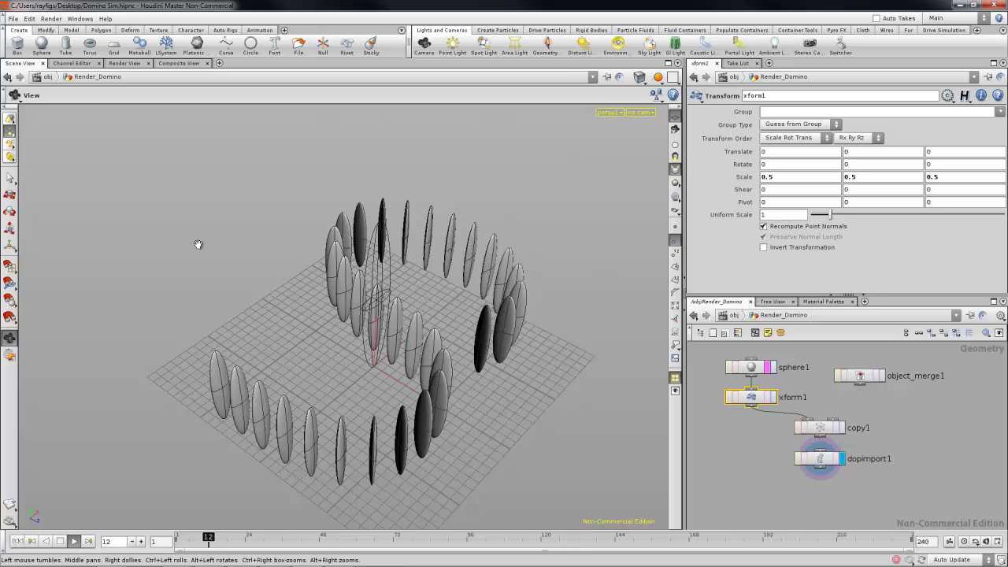
drag(219, 210, 240, 207)
right_drag(240, 208, 259, 272)
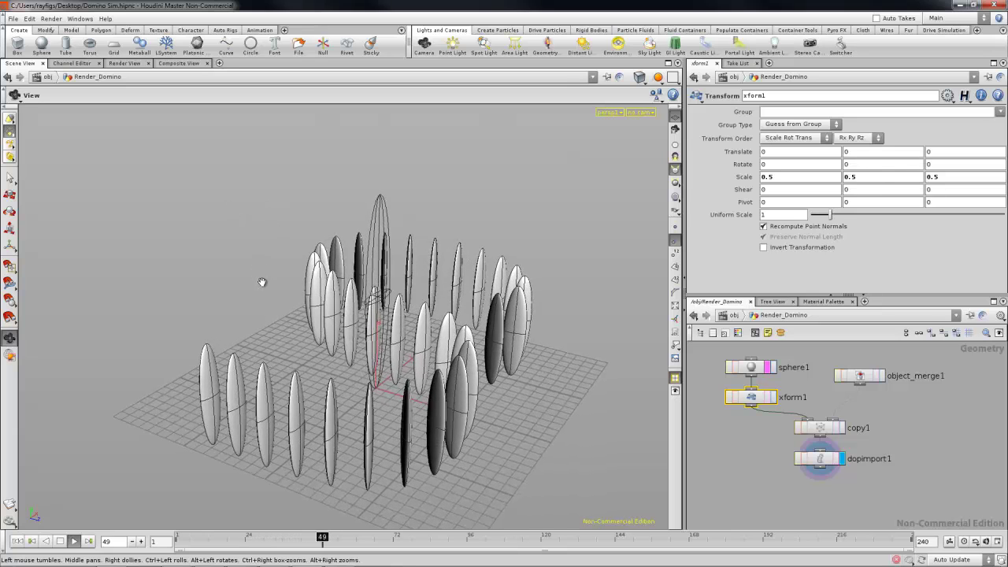
drag(273, 295, 309, 294)
drag(403, 331, 344, 338)
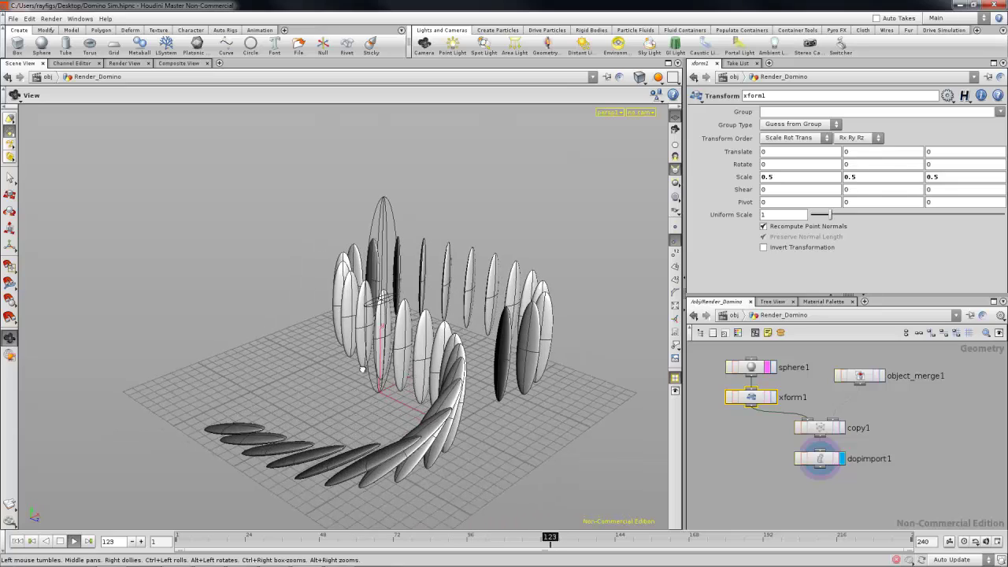
drag(357, 426, 342, 405)
scroll(262, 468, down, 5)
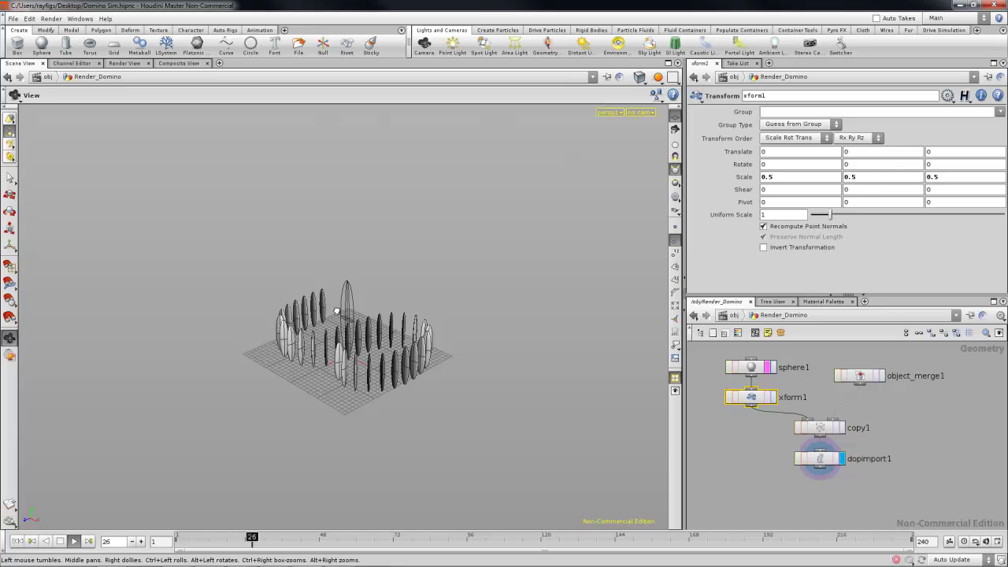
drag(337, 311, 462, 339)
scroll(413, 270, up, 3)
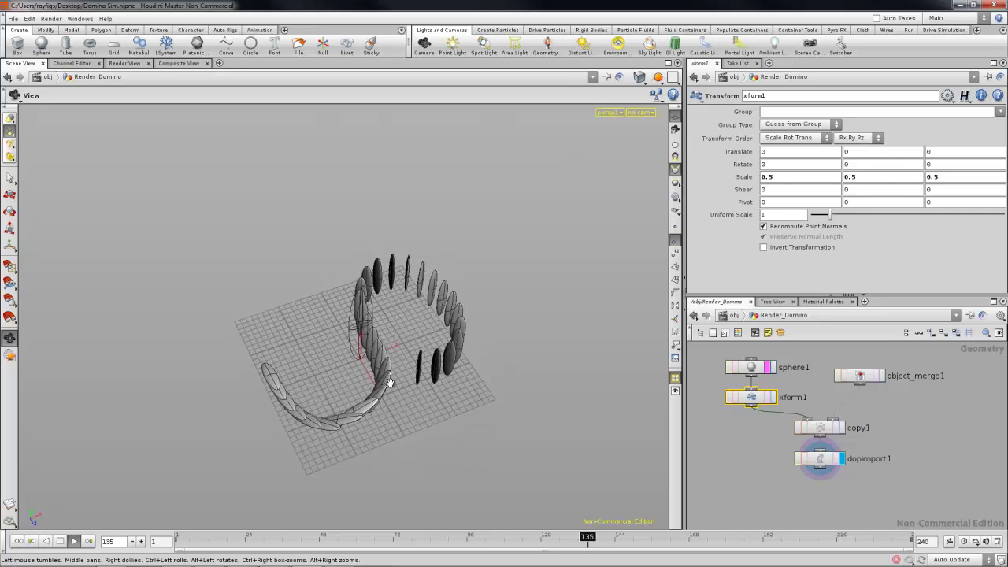
scroll(438, 293, up, 2)
drag(438, 293, 510, 382)
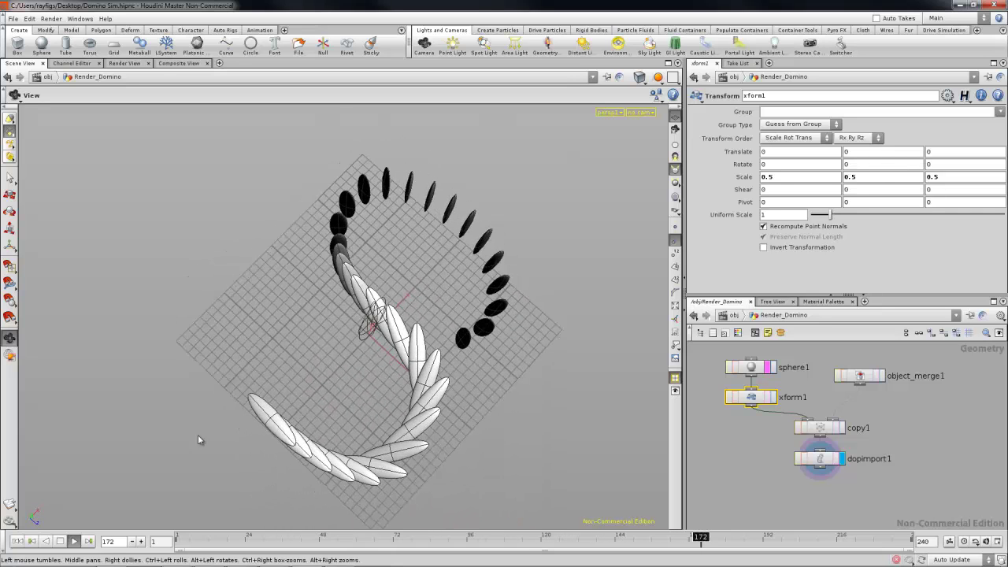
click(727, 418)
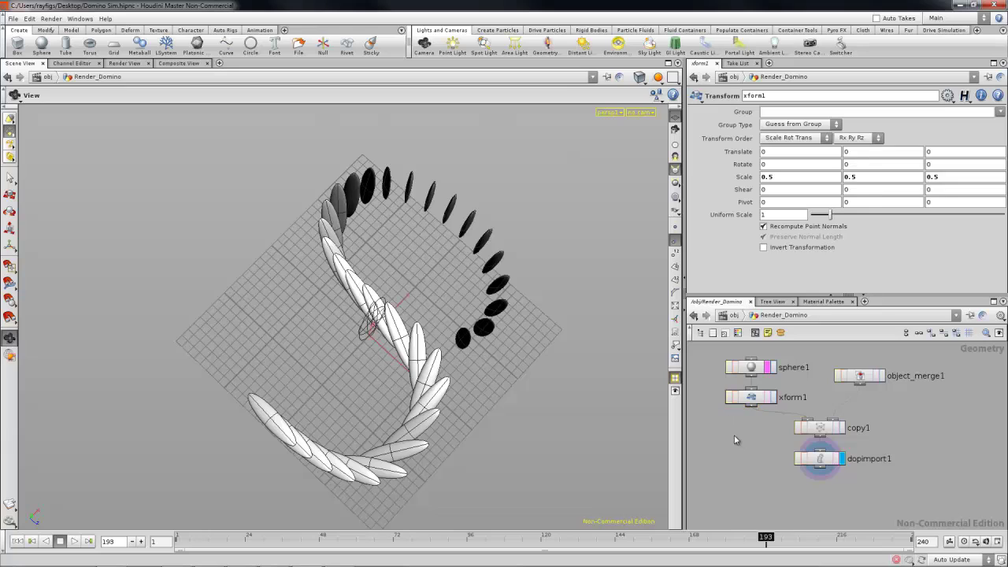
- Space out the network by moving sphere1 and xform1 away from the object_merge1, copy1 and dopimport1 group
scroll(780, 437, down, 2)
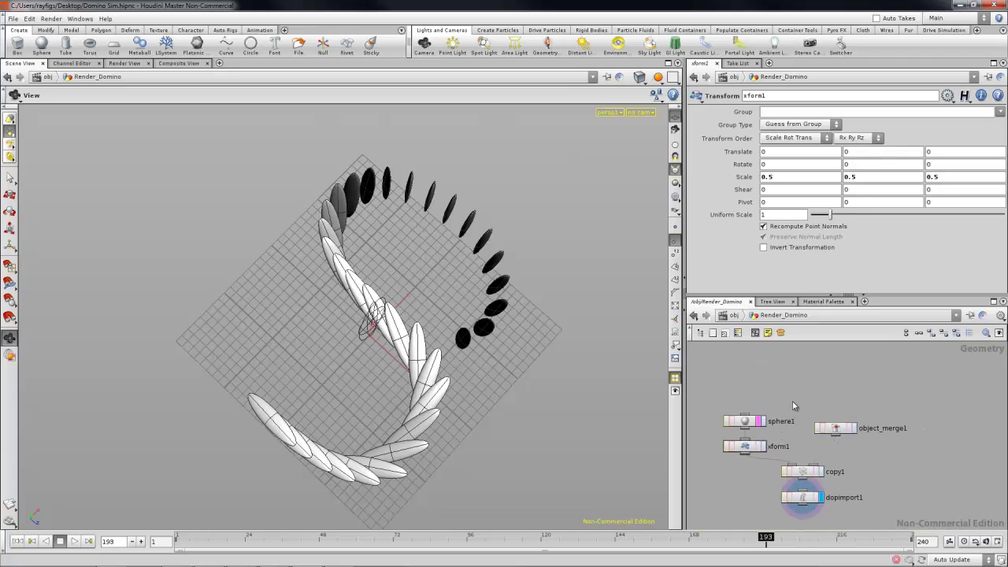
drag(793, 401, 710, 410)
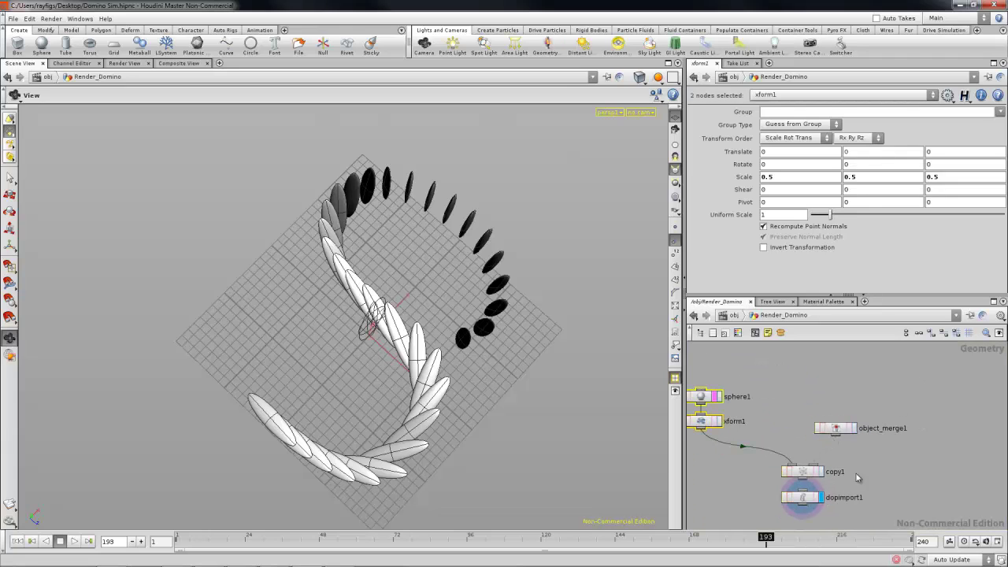
drag(893, 418, 792, 522)
middle_drag(841, 500, 846, 449)
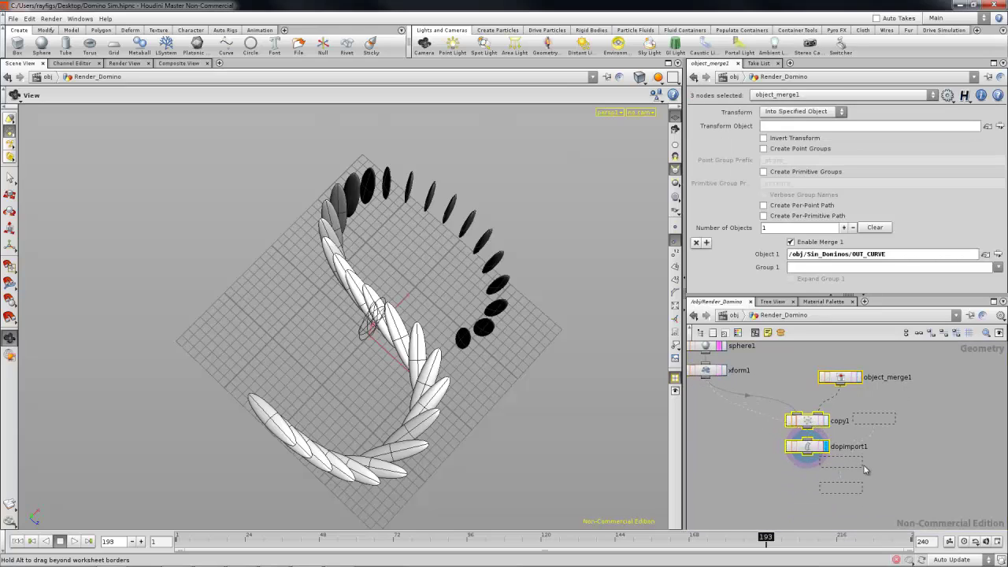
drag(811, 447, 870, 497)
middle_drag(855, 439, 854, 450)
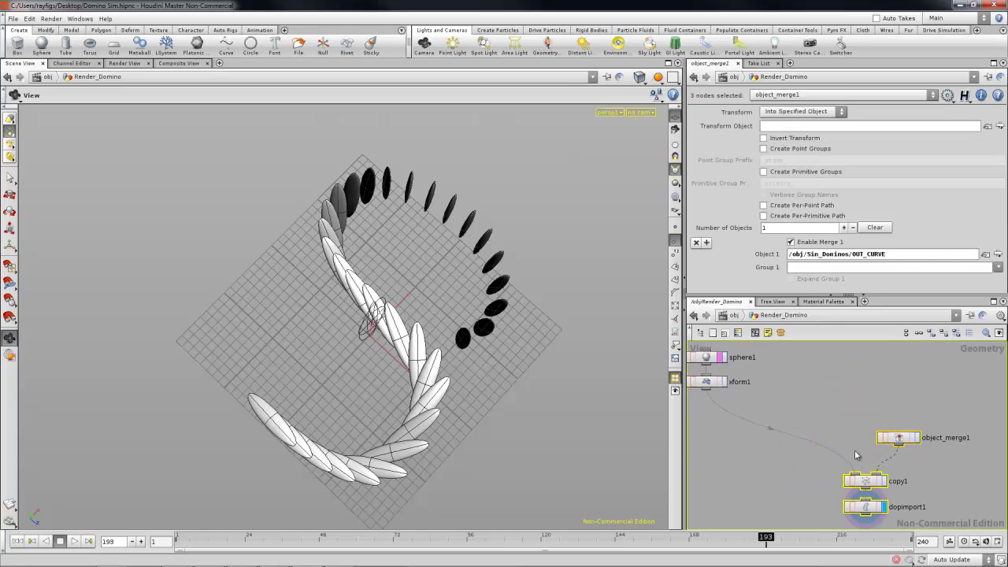
click(808, 396)
scroll(813, 401, down, 2)
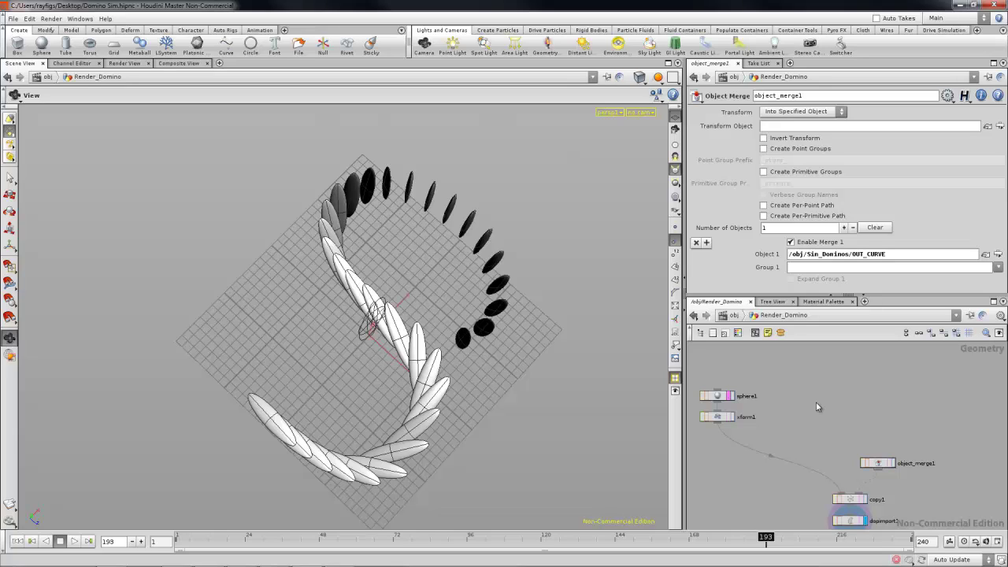
middle_drag(870, 461, 861, 435)
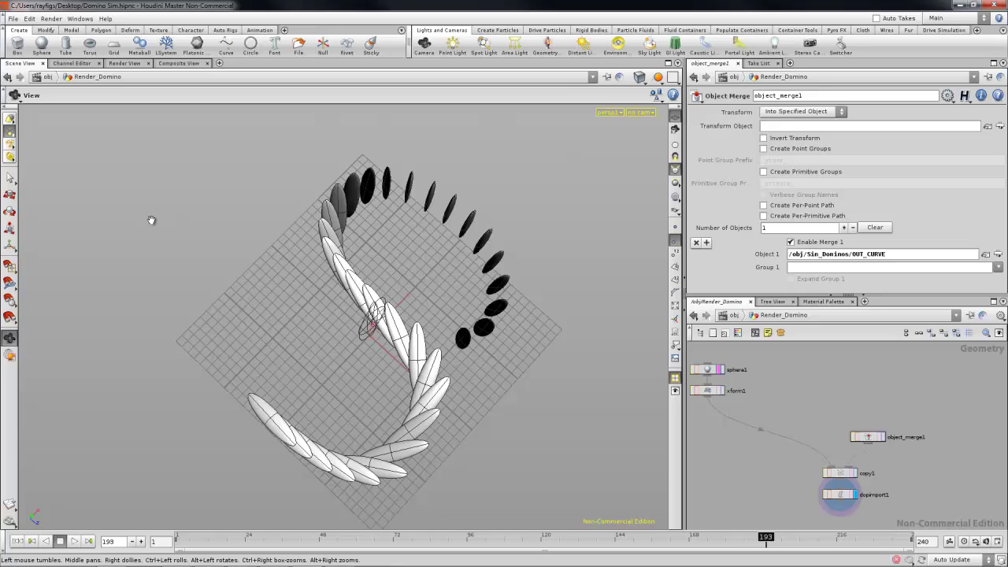
- Save the scene, and save a copy of it as Domino Sim Dom Render Dom.hipnc
key(ctrl+s)
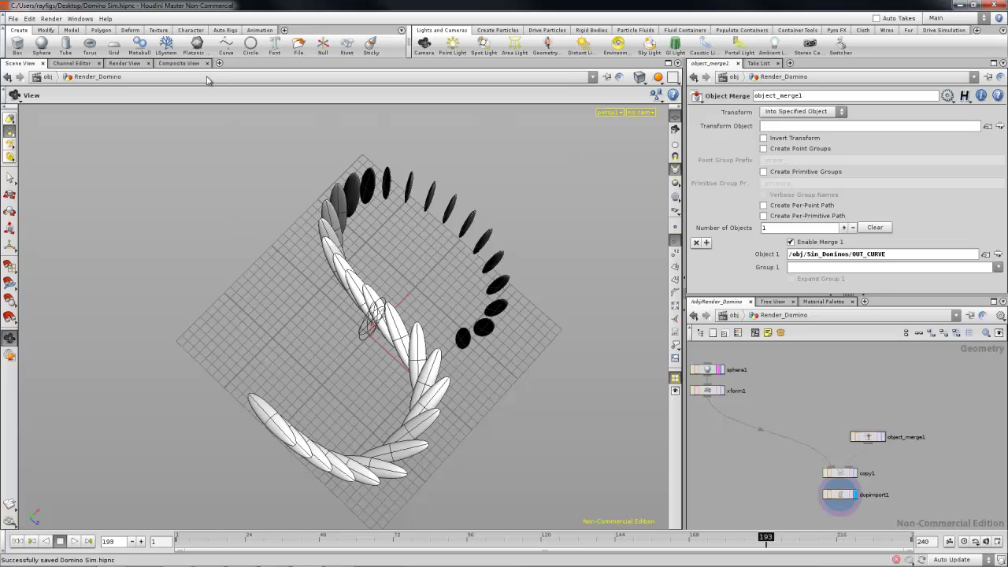
click(14, 18)
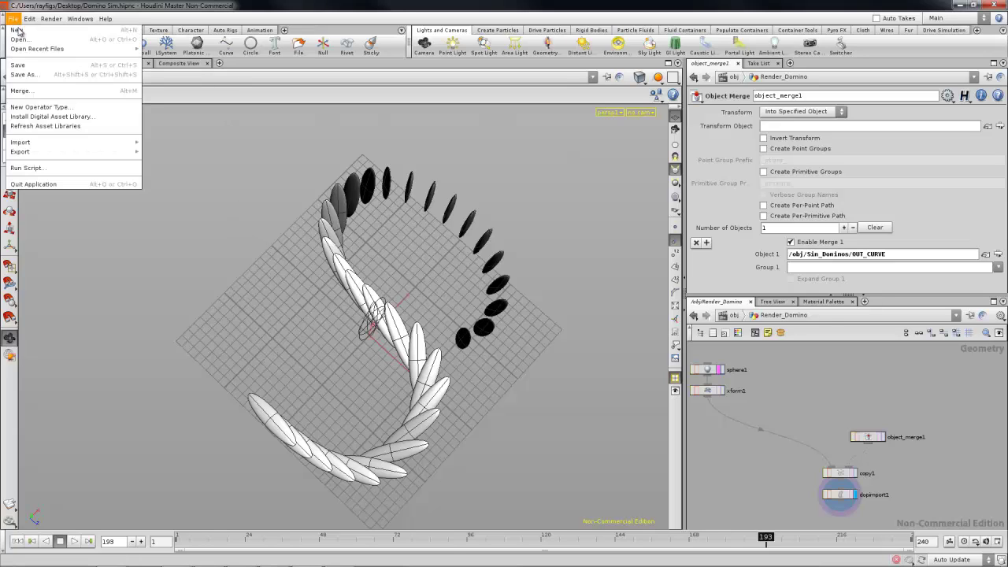
click(24, 76)
click(160, 249)
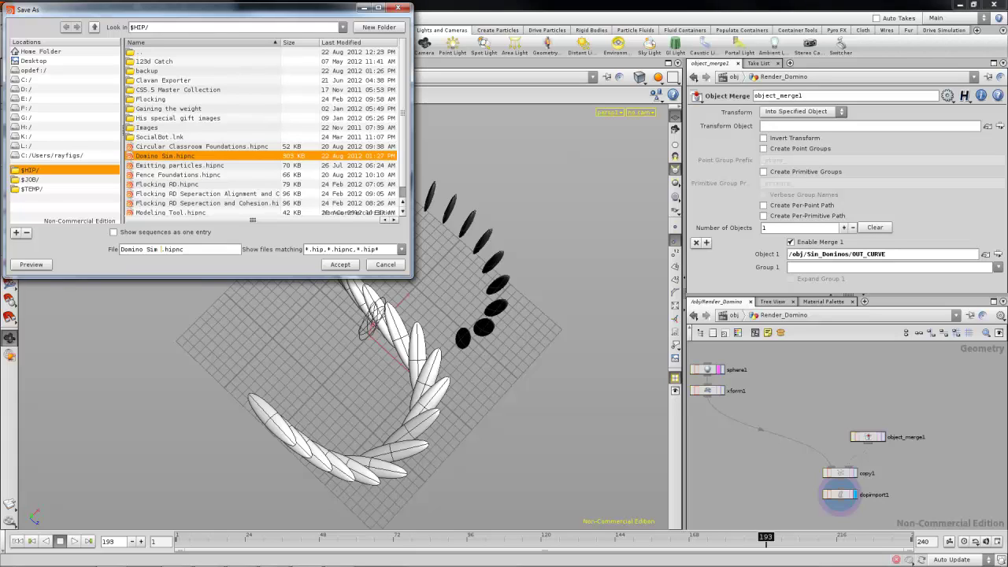
text(S)
key(BackSpace)
key(BackSpace)
text(Dom Render Dom)
key(Return)
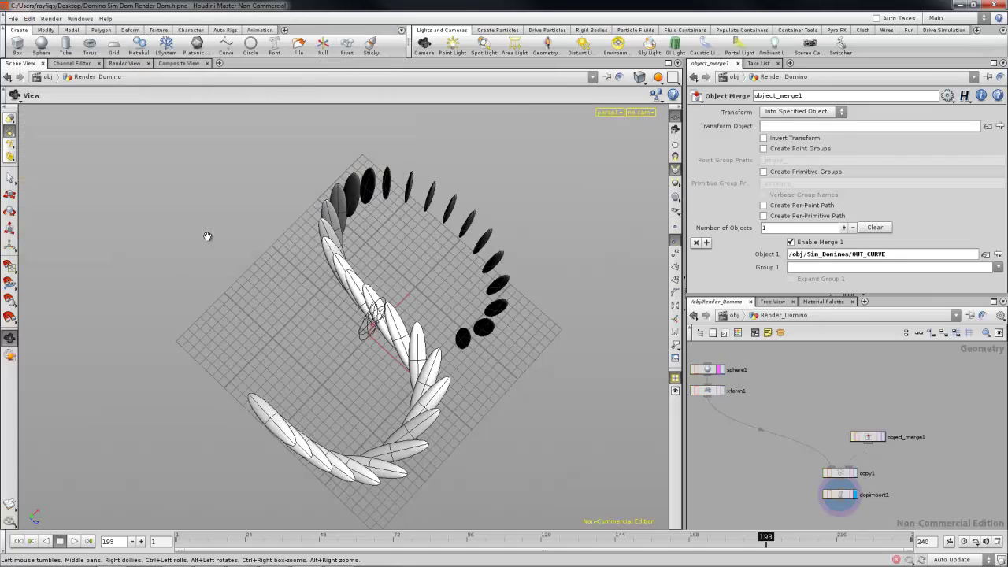